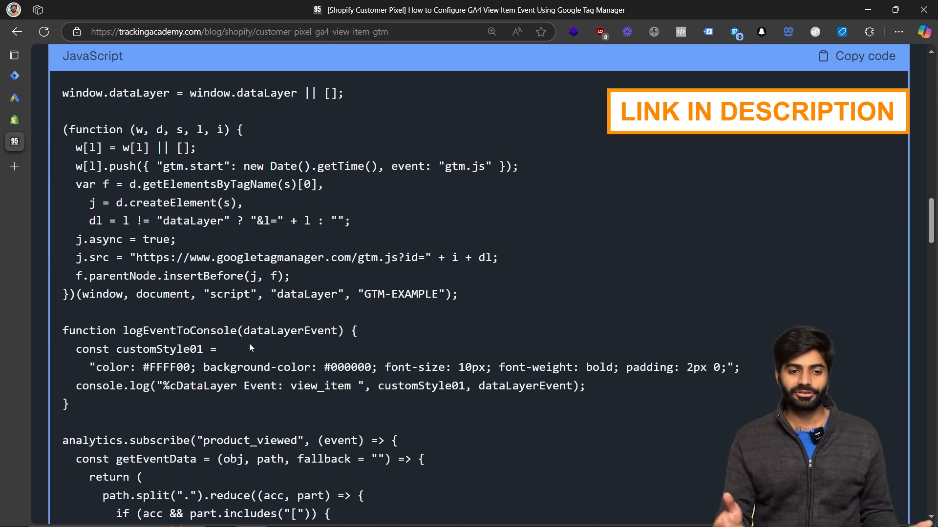
Copy the custom pixel JavaScript code from the tutorial page.
scroll(279, 221, up, 1)
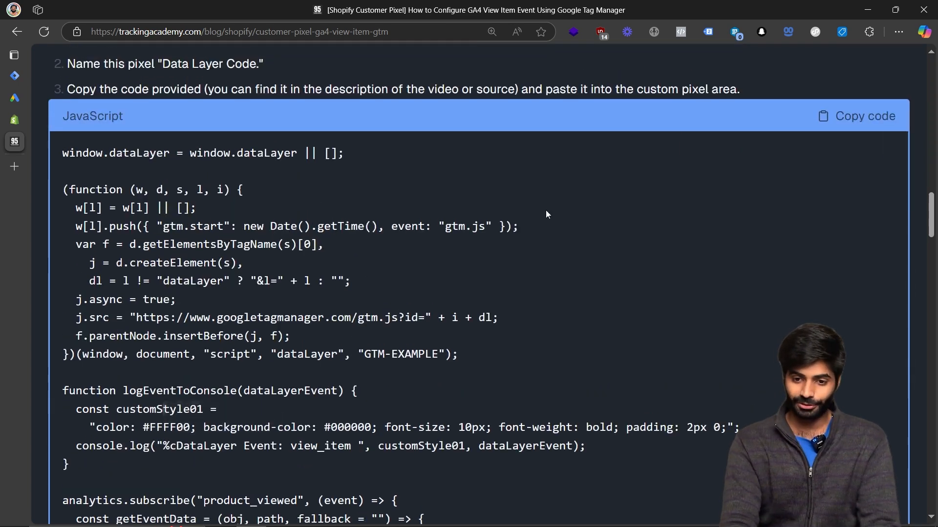
click(877, 118)
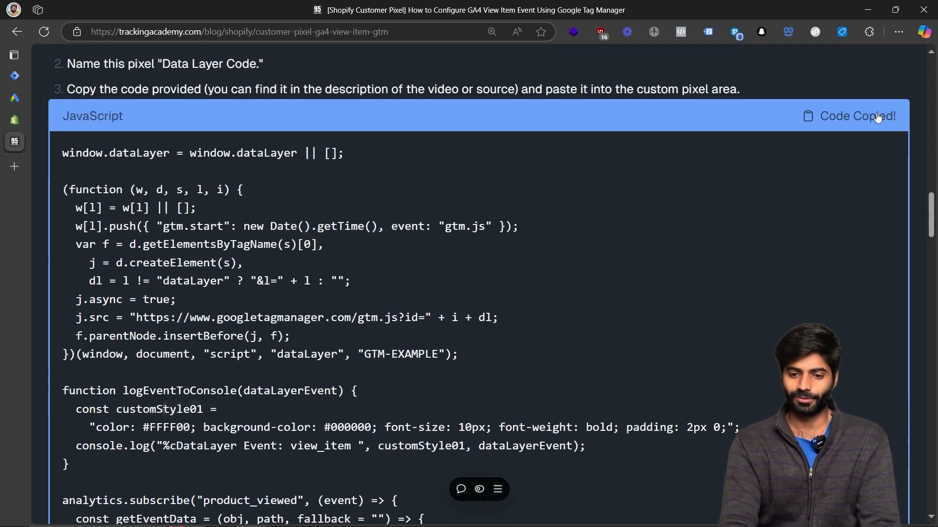
Open the Shopify store's Customer events settings.
click(14, 120)
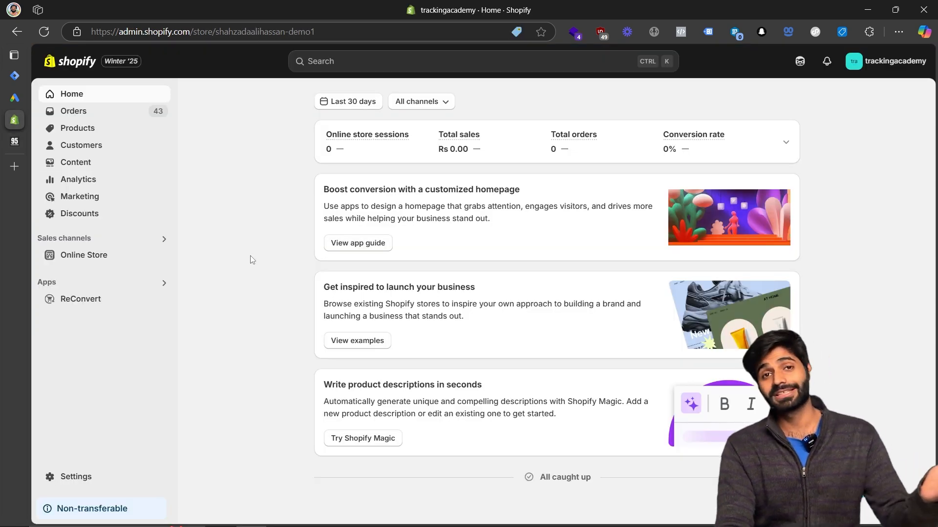
click(49, 477)
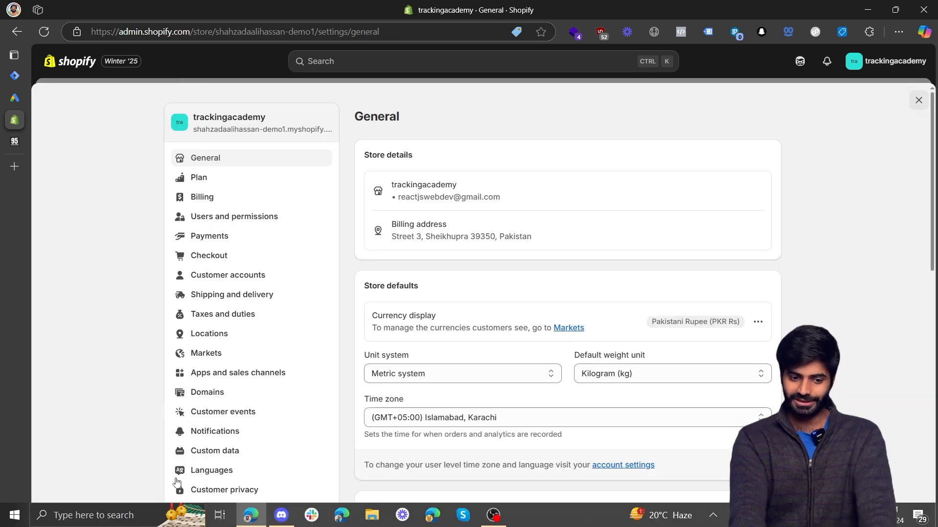
click(193, 414)
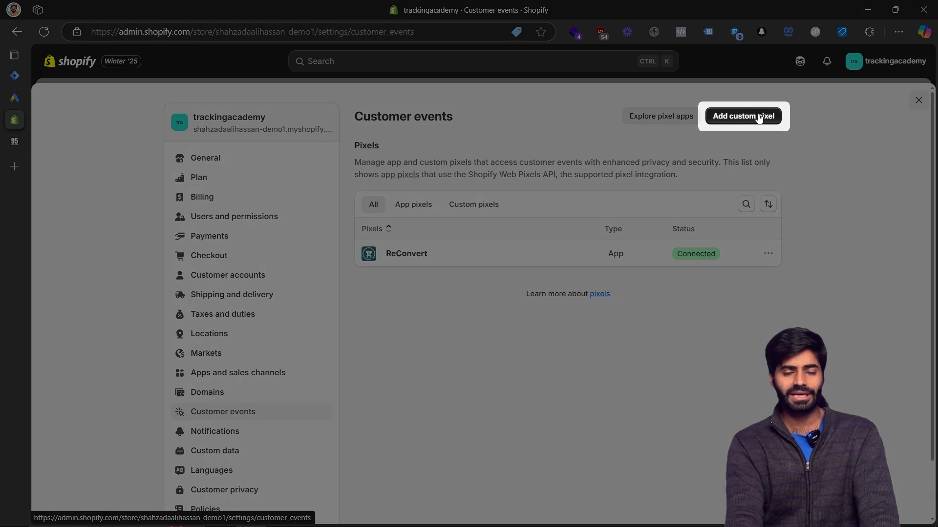
Add a new custom pixel named BEST PIXEL EVER.
click(758, 117)
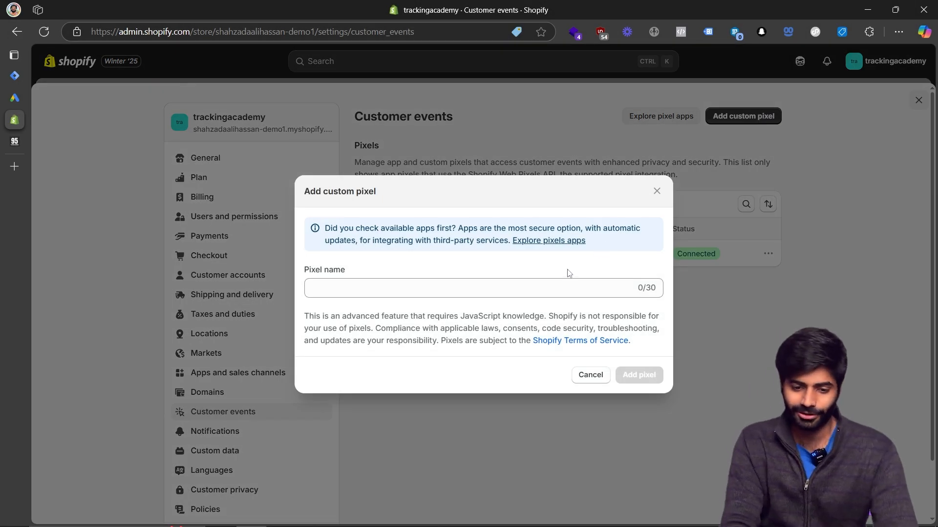
click(552, 288)
text(BEST)
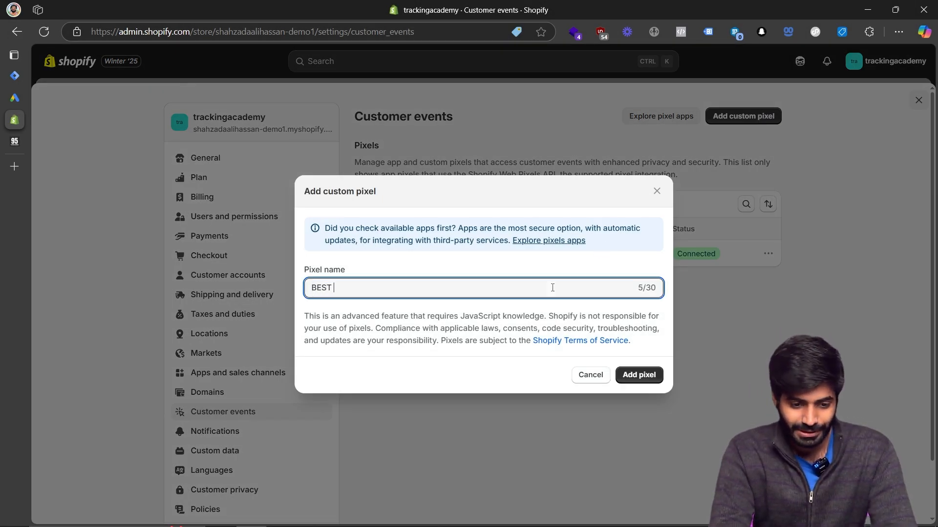
text( PIXEL EVER)
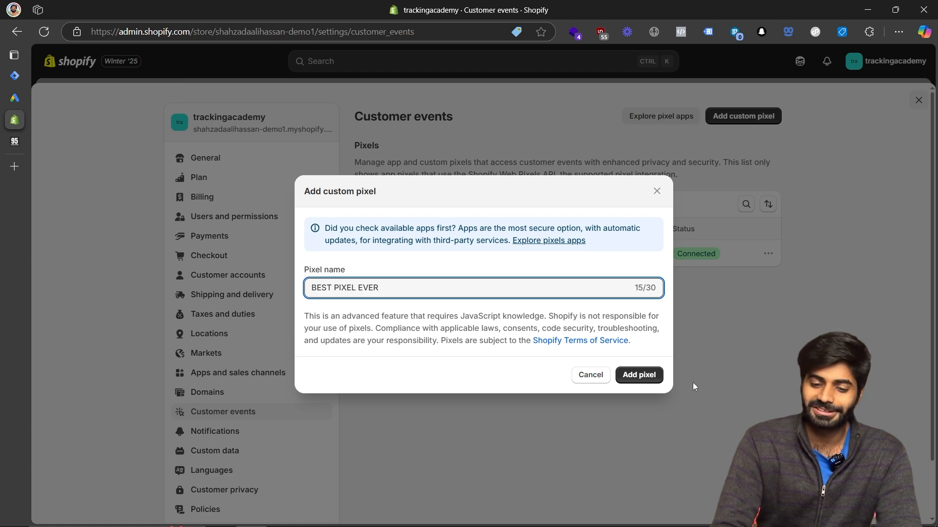
click(639, 375)
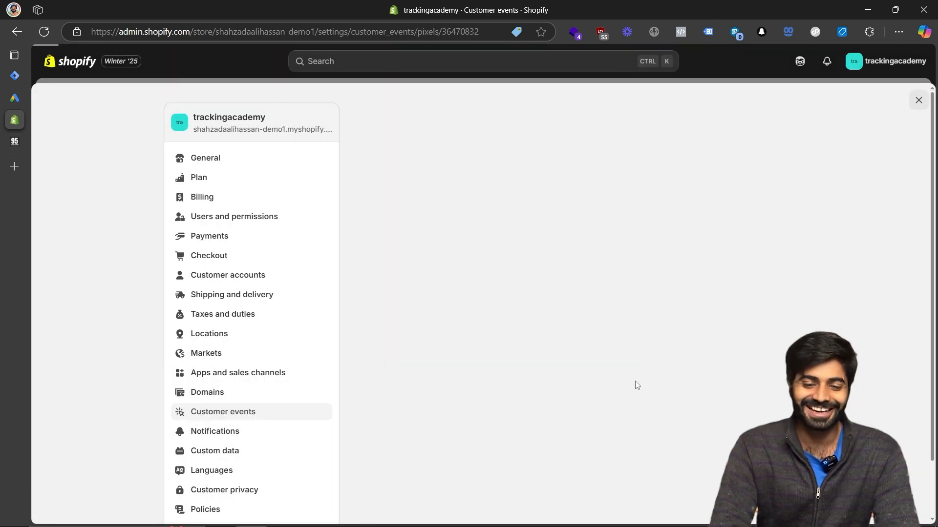
Replace the pixel's default code with the copied data layer code.
click(481, 374)
key(ctrl+a)
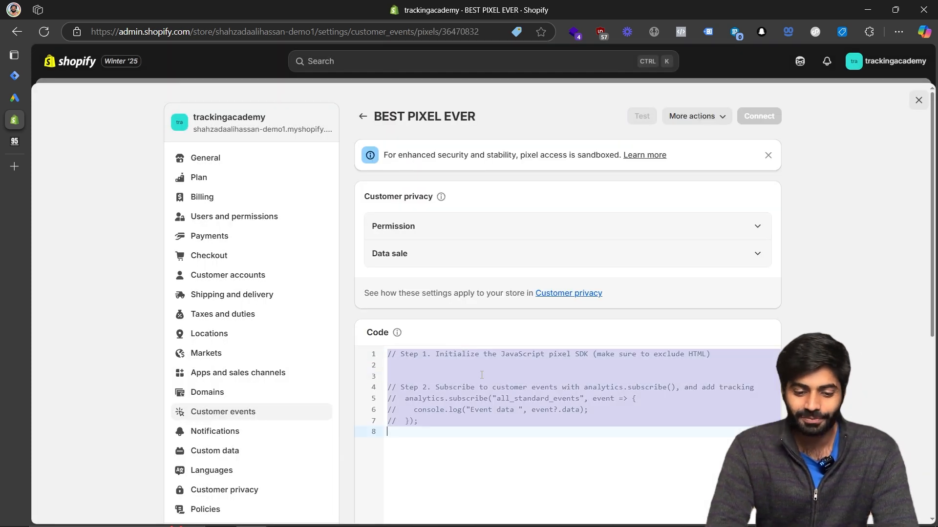
key(ctrl+v)
Set the pixel's permission to Not required and data sale to Data collected does not qualify as data sale.
scroll(481, 374, up, 5)
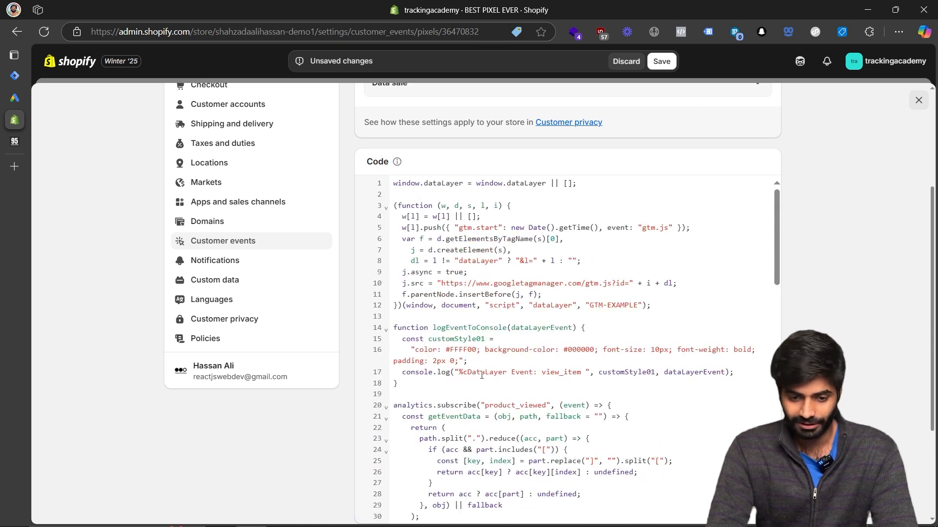
scroll(481, 376, up, 3)
click(391, 229)
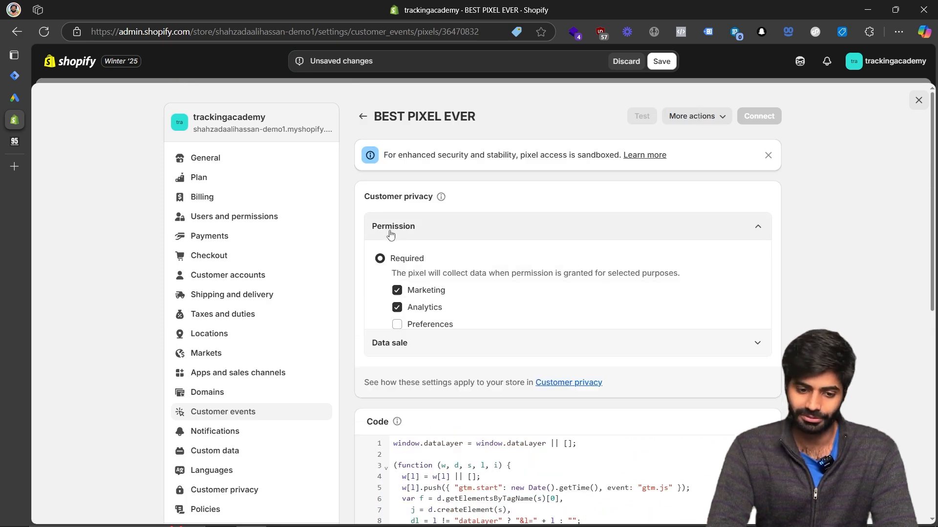
click(380, 342)
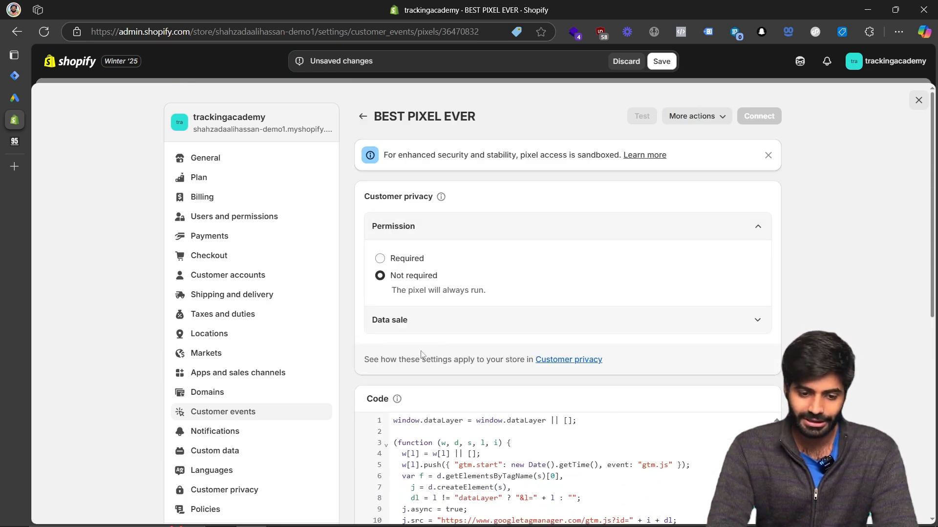
click(473, 319)
click(381, 400)
Scroll through the pasted pixel code and locate the GTM-EXAMPLE container ID.
scroll(386, 403, down, 10)
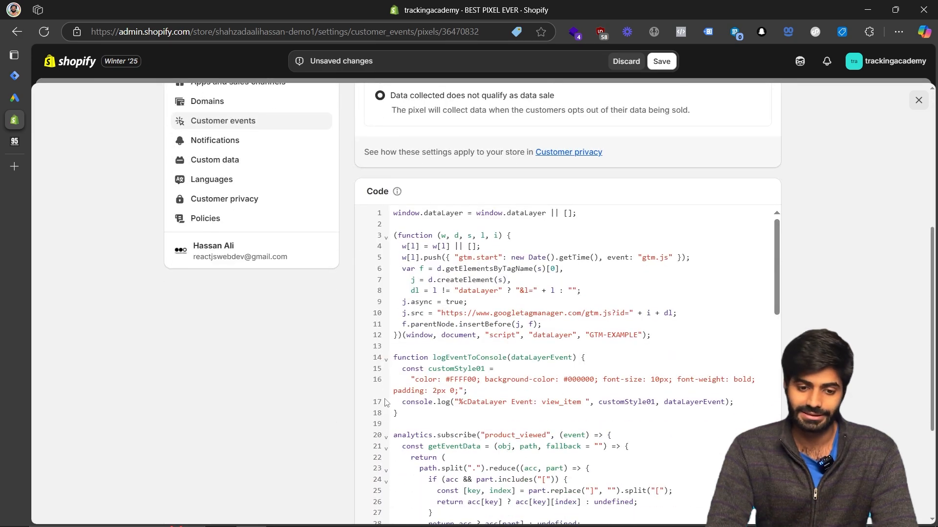
scroll(386, 403, down, 10)
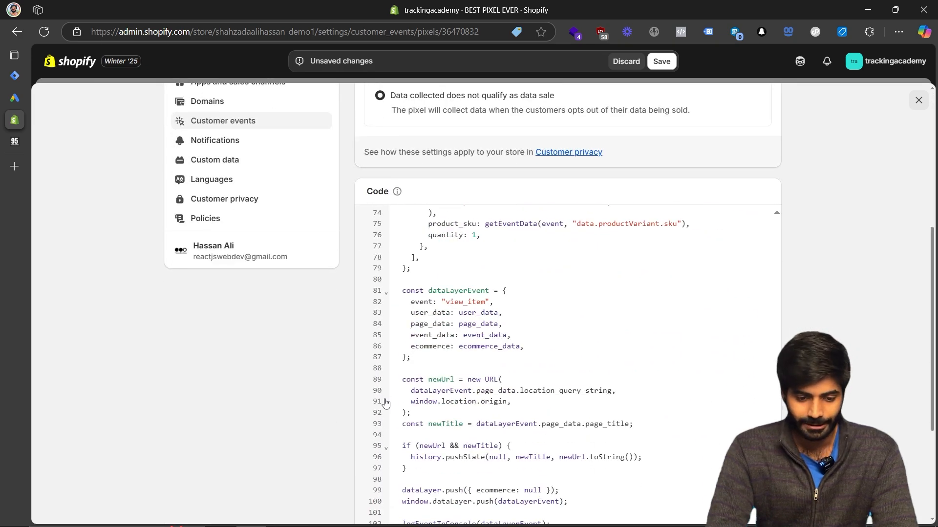
scroll(386, 402, down, 5)
scroll(386, 403, up, 15)
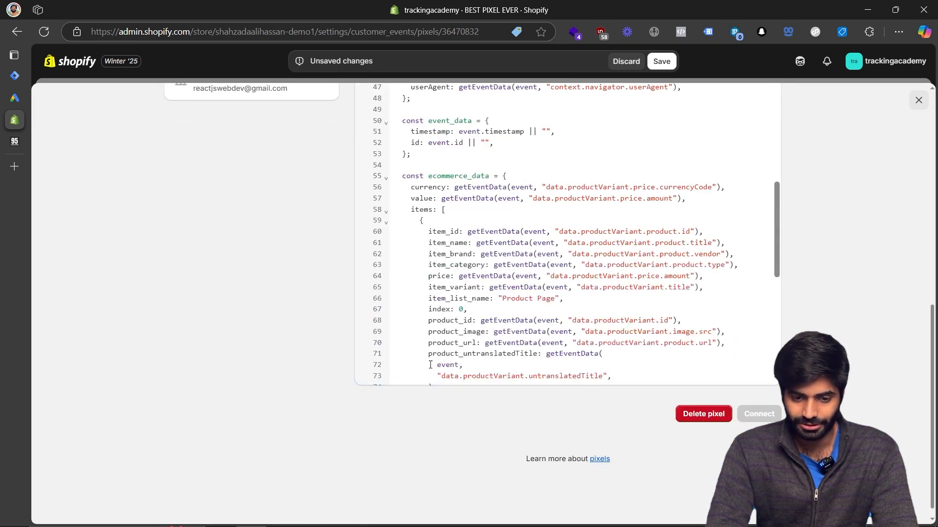
scroll(458, 304, down, 3)
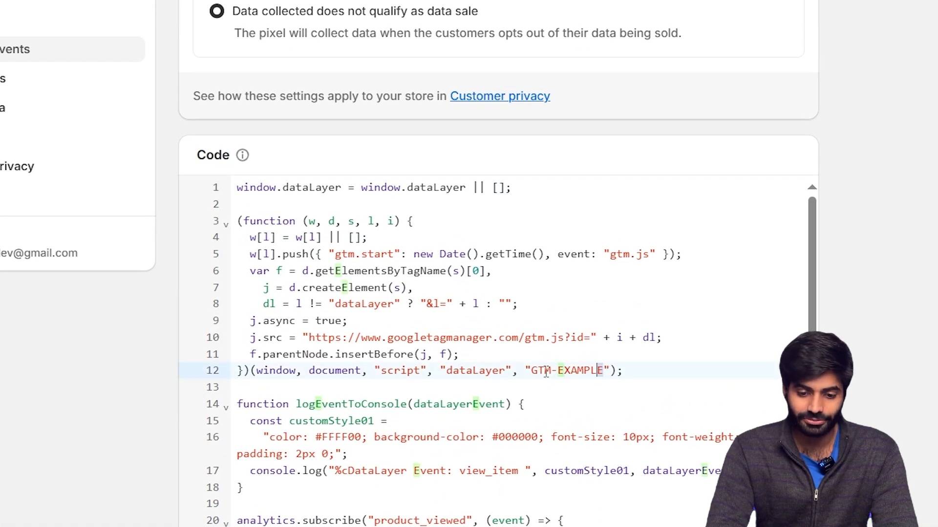
drag(604, 372, 534, 373)
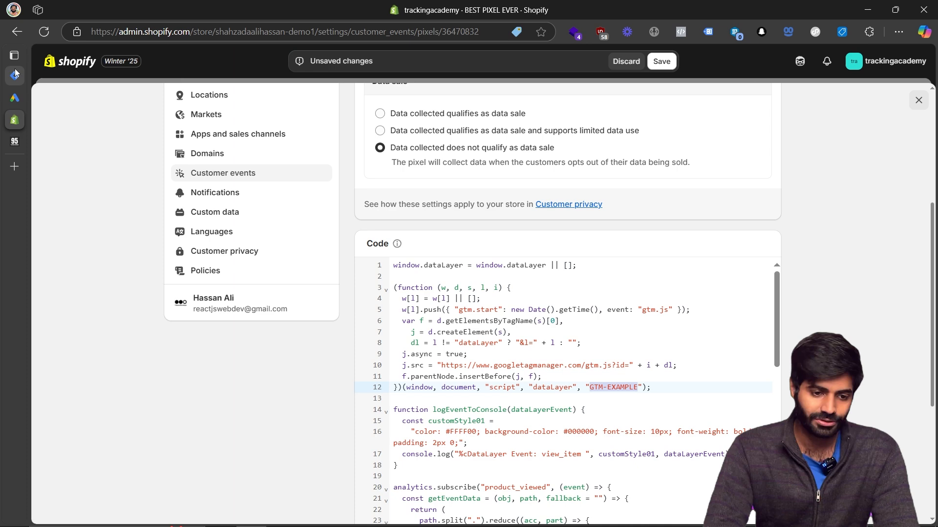
Copy the container ID KGD63SZR from Google Tag Manager's installation snippet.
click(15, 74)
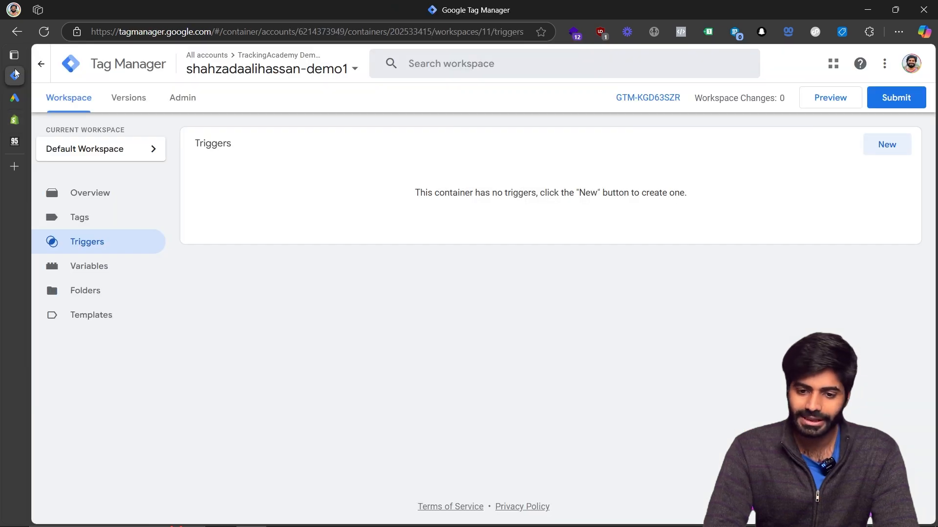
click(655, 101)
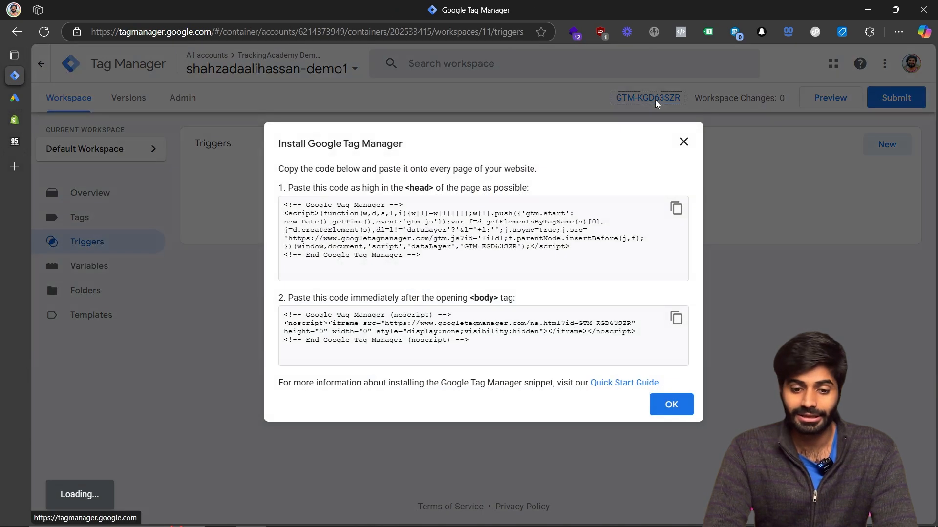
double_click(498, 246)
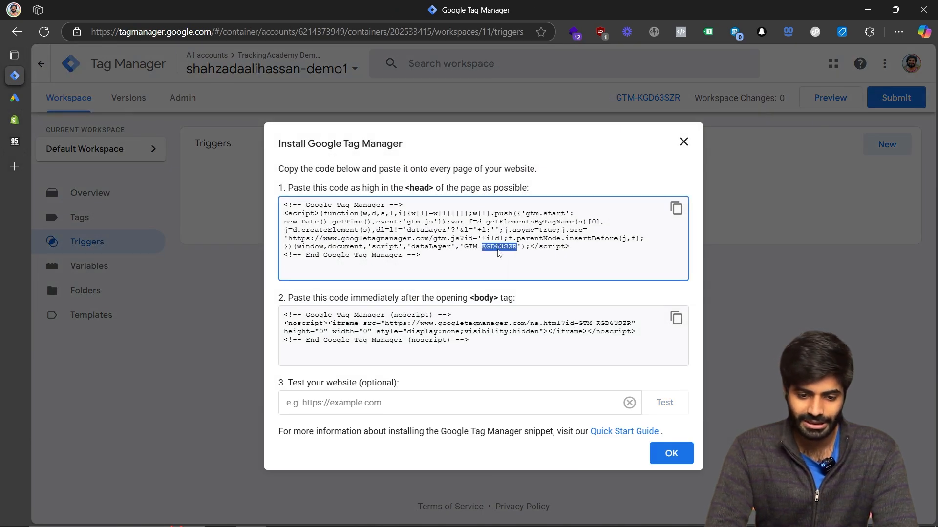
right_click(494, 247)
click(513, 261)
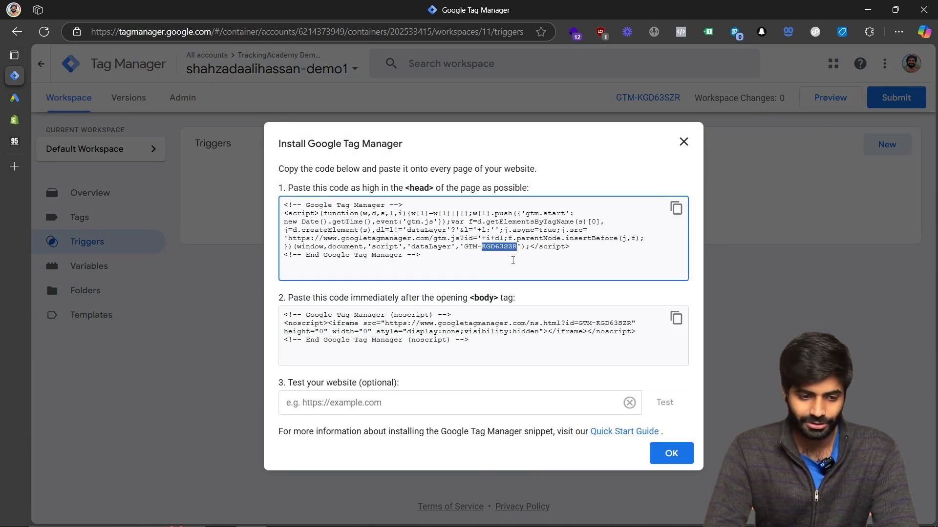
Replace EXAMPLE in the pixel code's container ID with KGD63SZR and save the pixel.
click(21, 122)
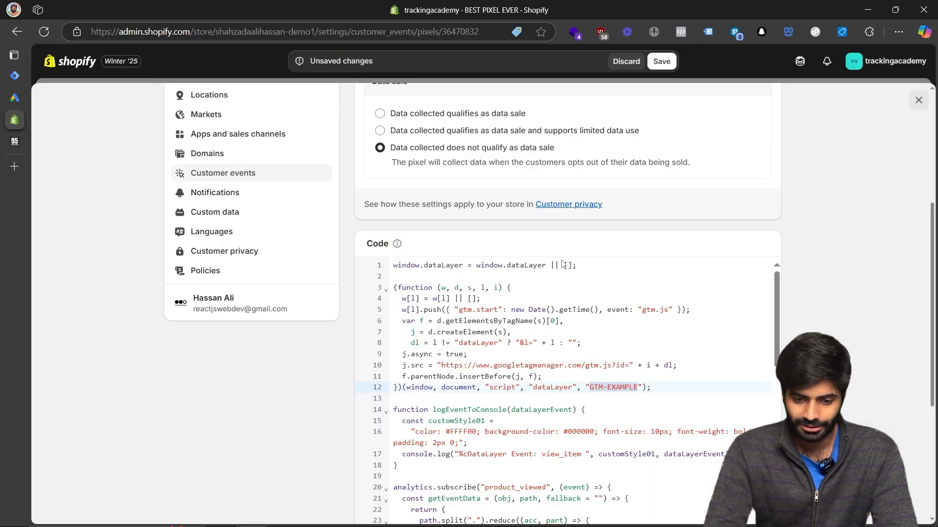
double_click(624, 389)
key(ctrl+v)
click(661, 61)
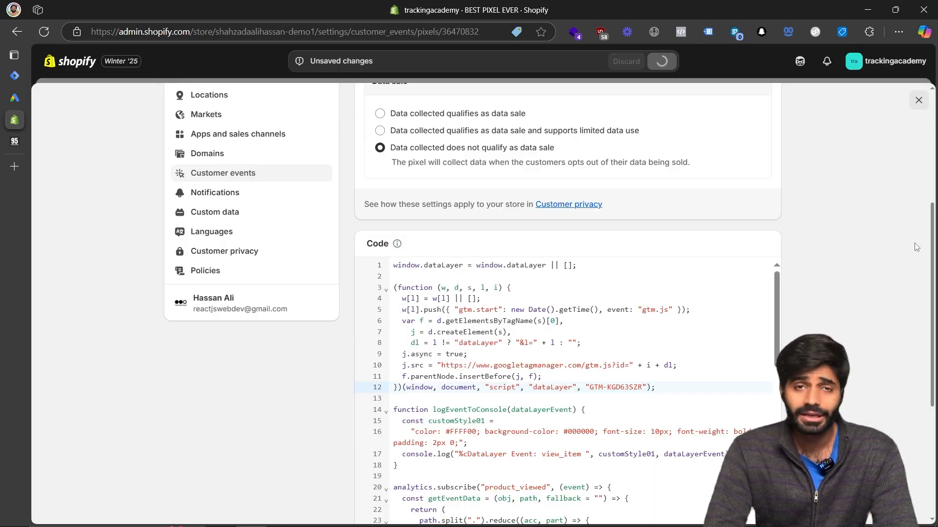
Connect the BEST PIXEL EVER pixel.
scroll(915, 245, up, 5)
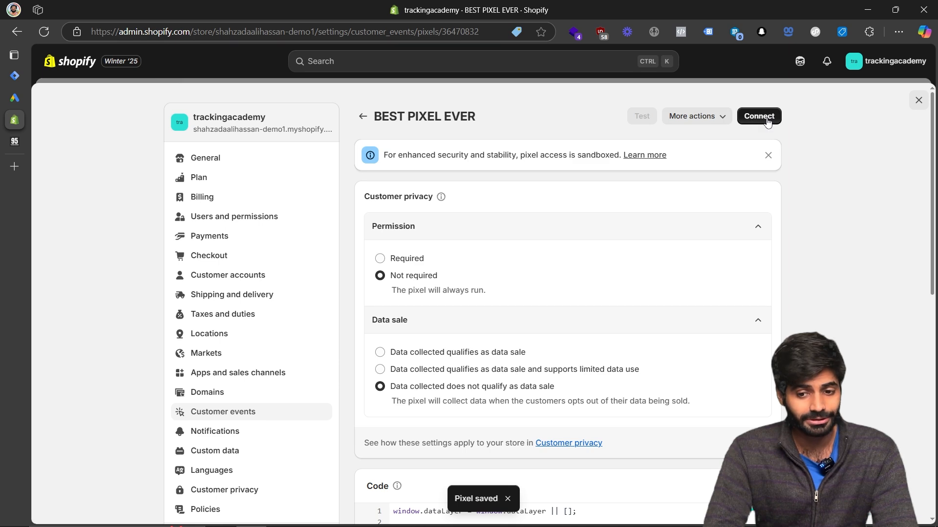
click(763, 117)
click(639, 325)
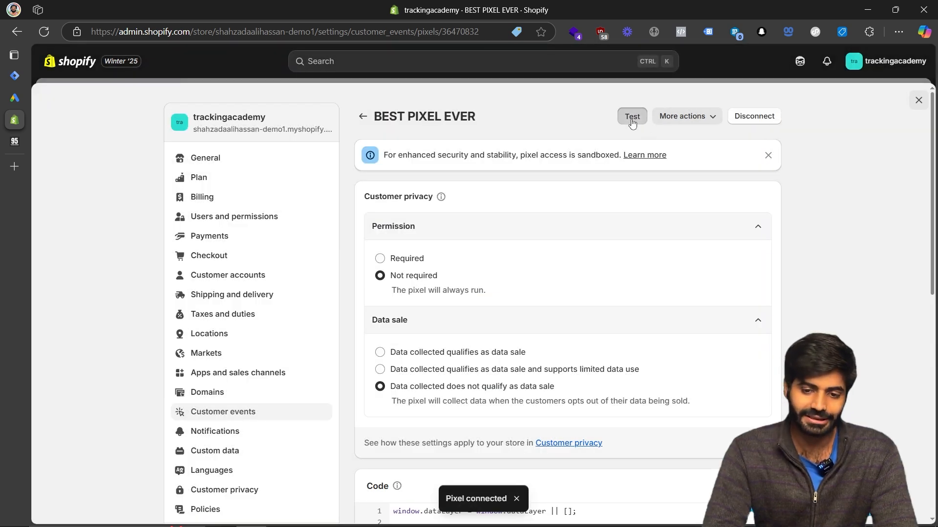
Test the pixel on the storefront and open the browser's developer tools.
click(634, 117)
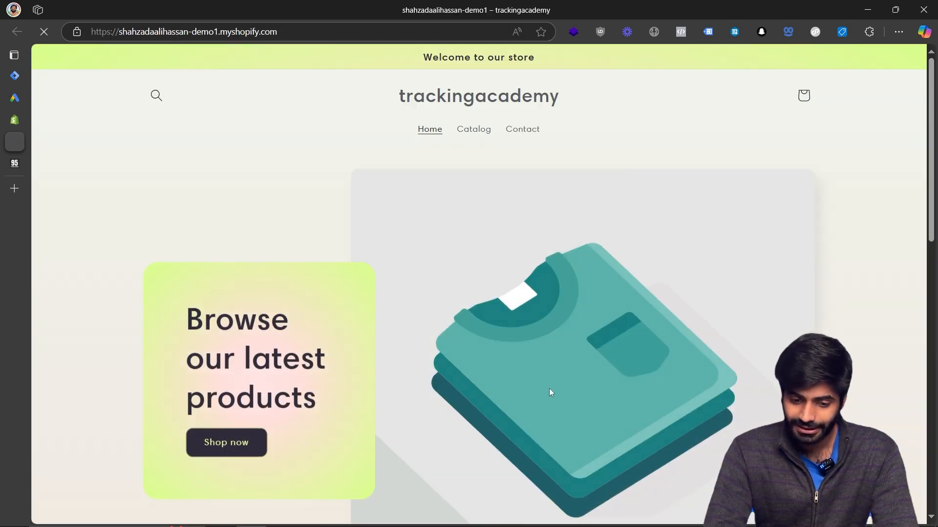
right_click(549, 388)
click(568, 378)
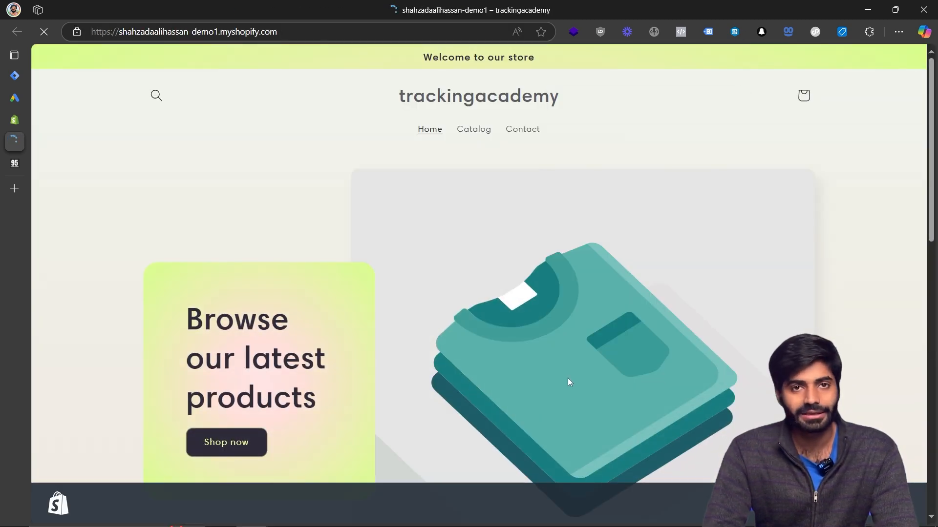
Open the Product 001 page and switch the developer tools to the Console.
scroll(163, 354, down, 8)
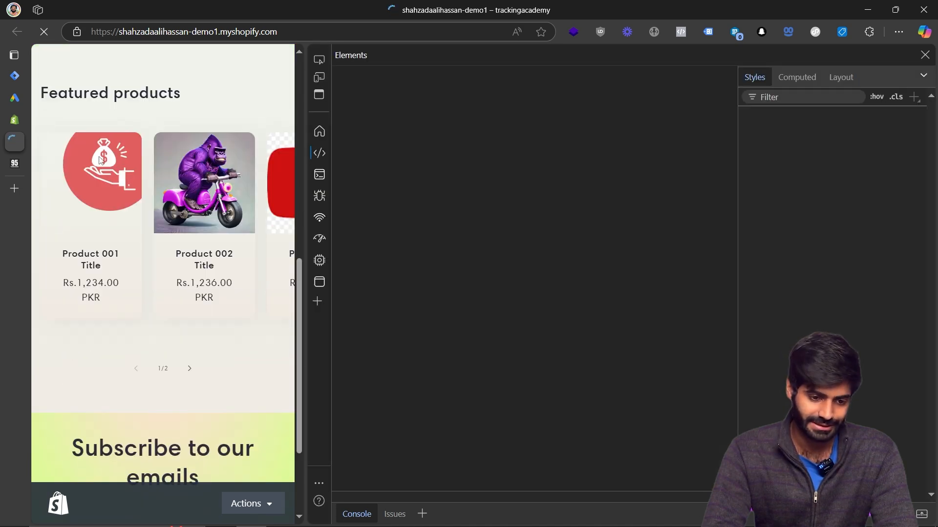
click(88, 214)
click(318, 175)
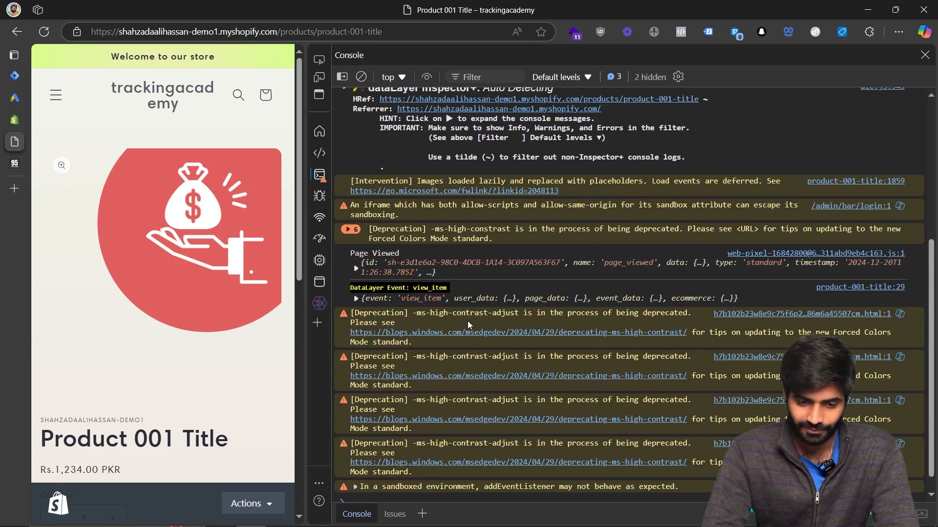
Expand the logged view_item data layer event and its ecommerce and items details.
click(356, 298)
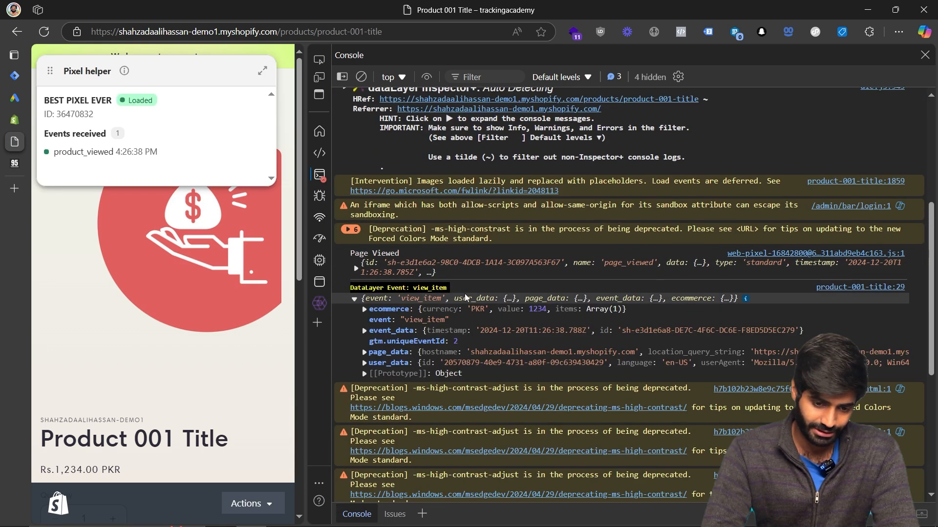
click(389, 310)
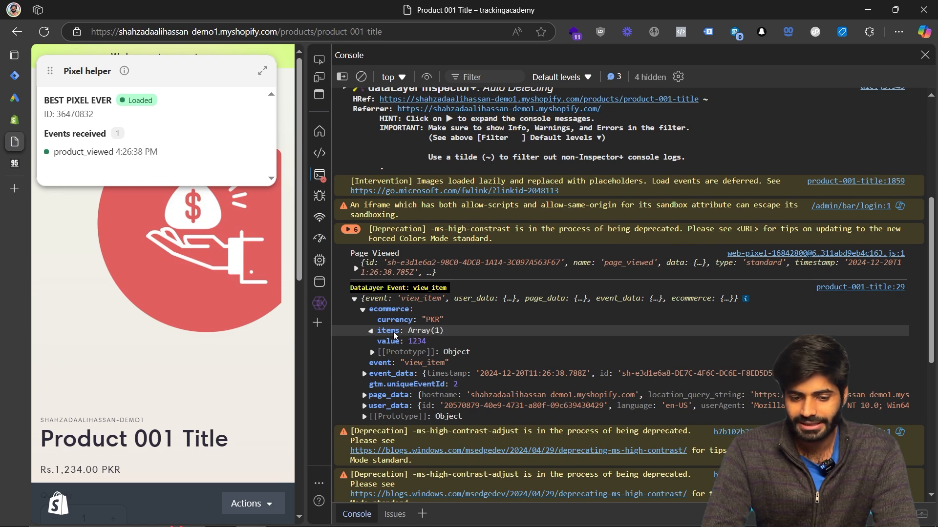
click(391, 331)
click(429, 341)
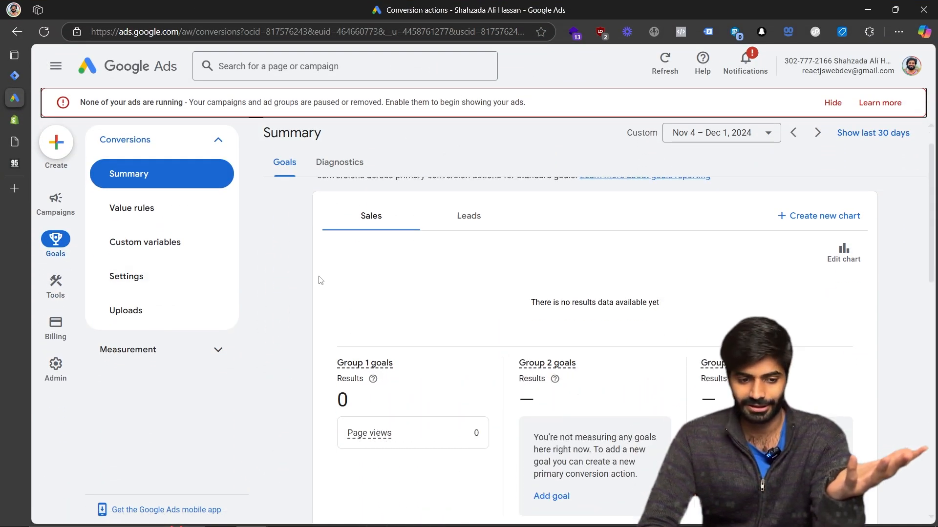
Start creating a new conversion action measured on the website and continue past the source selection.
scroll(320, 280, down, 6)
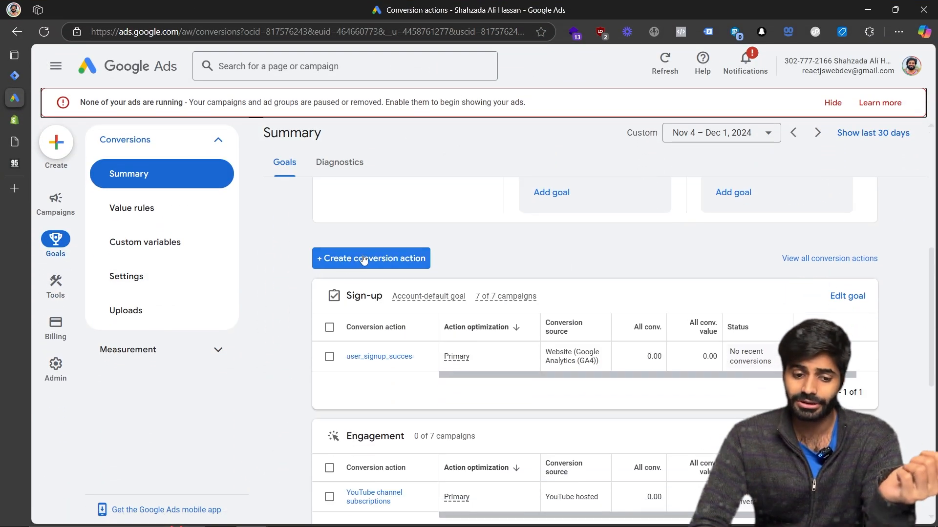
click(364, 259)
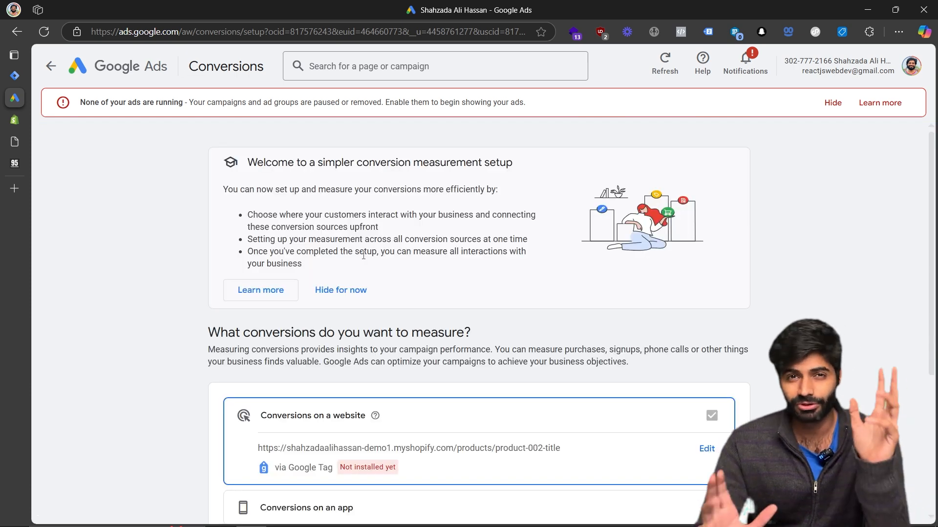
scroll(363, 256, down, 5)
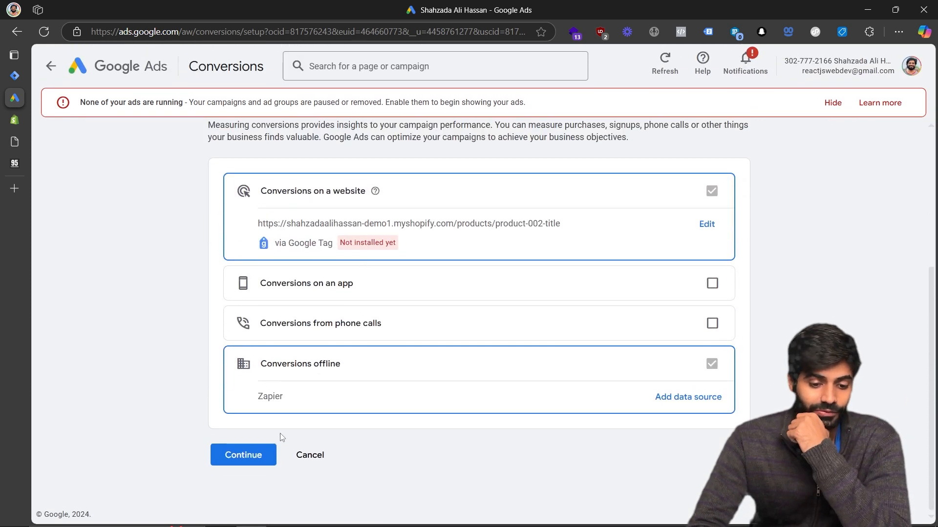
click(253, 457)
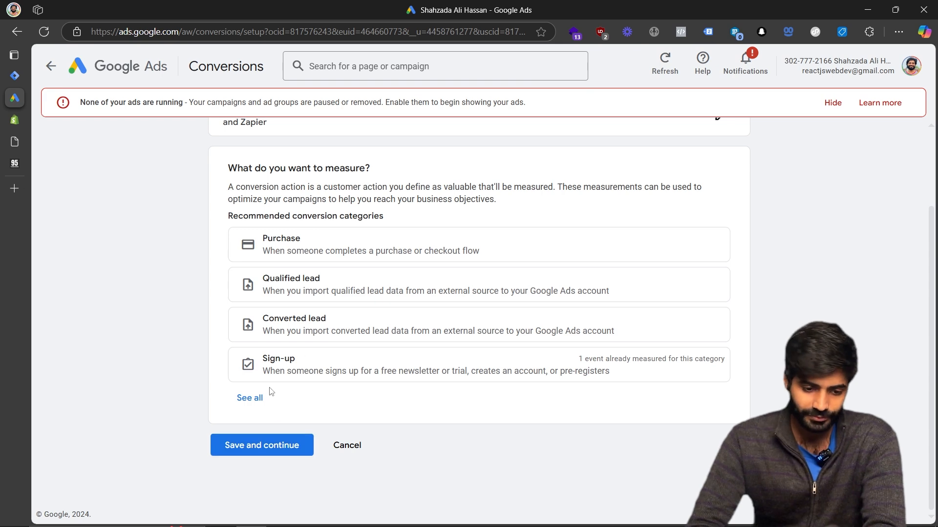
Show all conversion categories and choose the Page view category.
click(249, 398)
scroll(322, 298, down, 5)
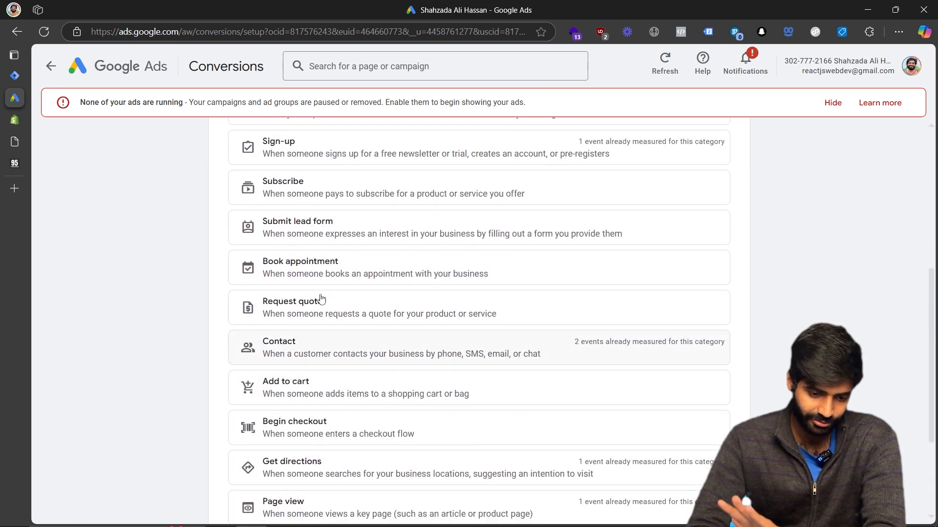
scroll(326, 419, down, 2)
click(320, 418)
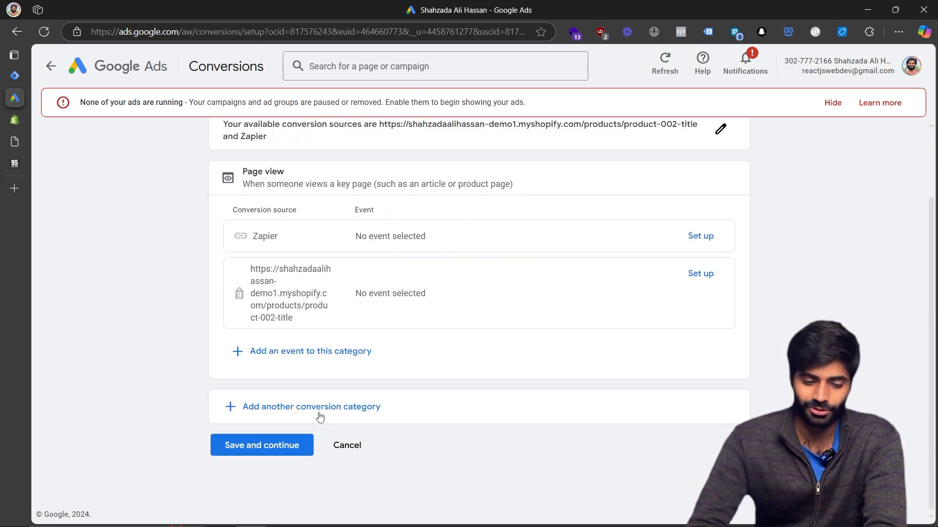
click(696, 236)
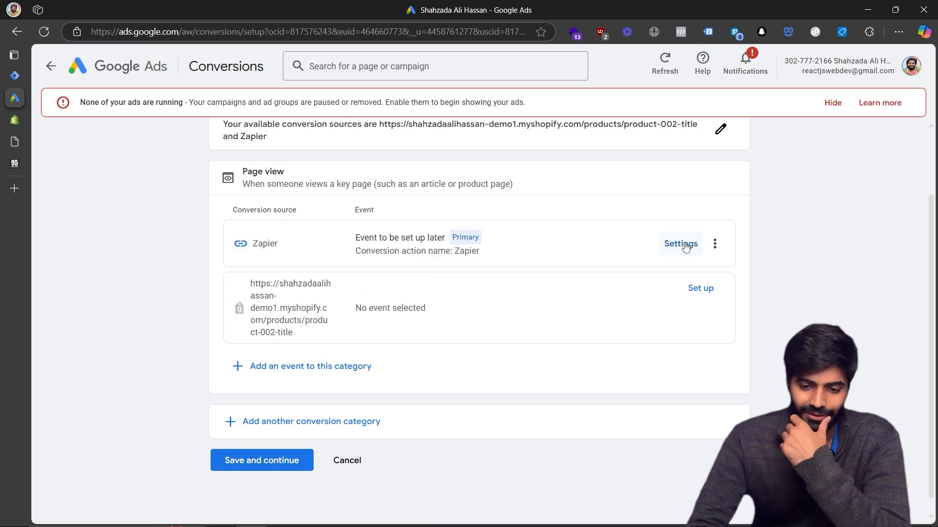
click(715, 244)
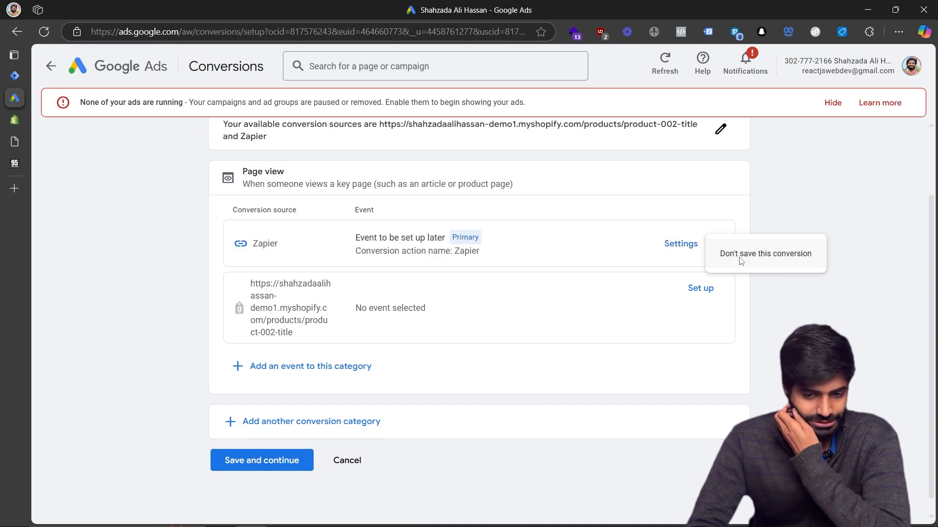
click(741, 262)
Create a manual Page view event named ViewItem Conversion for the store website source, then save and continue.
click(704, 276)
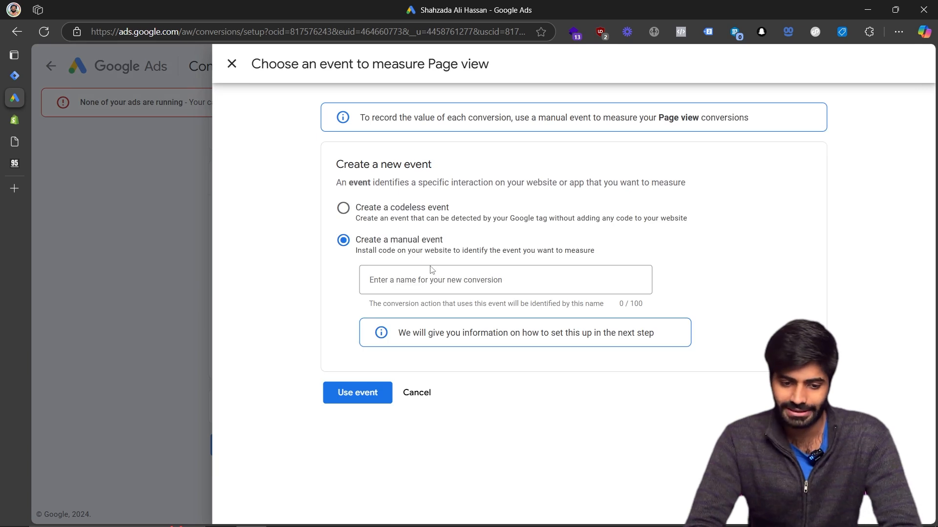
click(430, 278)
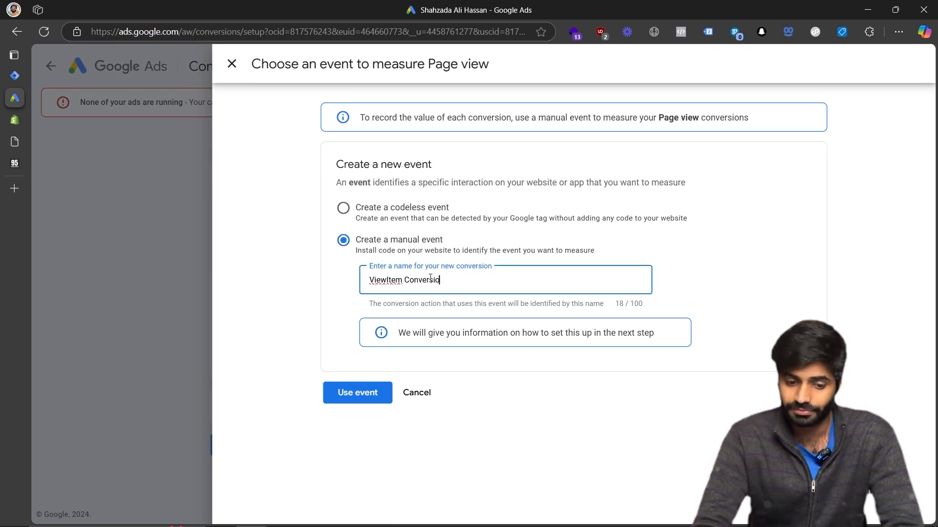
text(ViewItem Conversion)
click(371, 391)
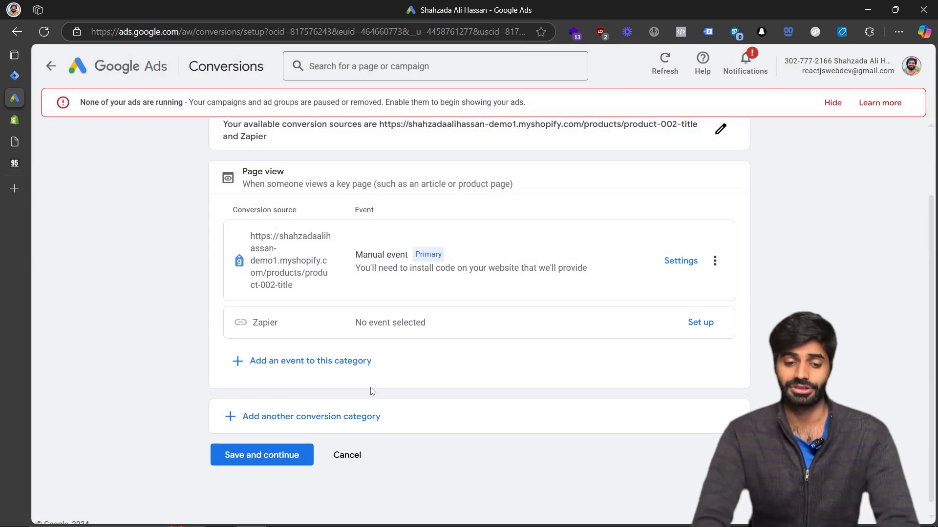
click(303, 457)
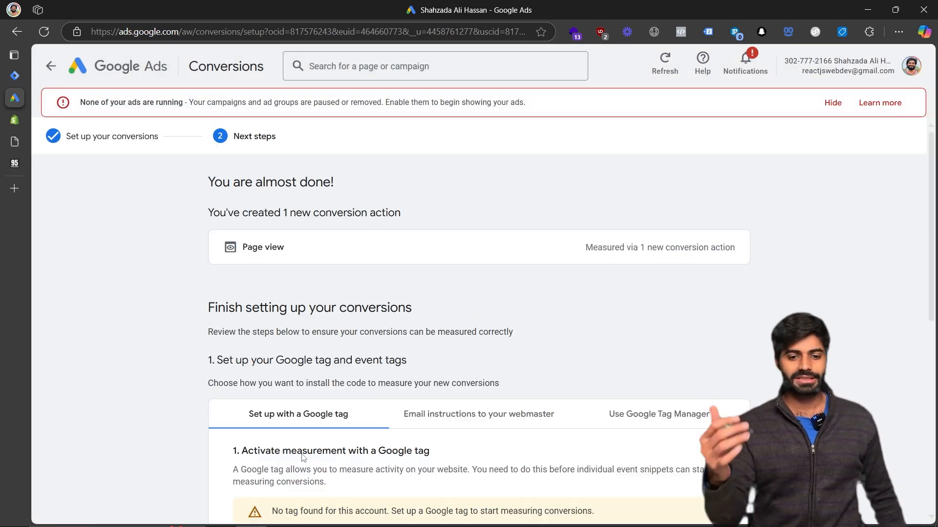
Open the Google Tag Manager setup instructions and select the conversion ID and conversion label.
scroll(303, 458, down, 8)
scroll(515, 338, up, 3)
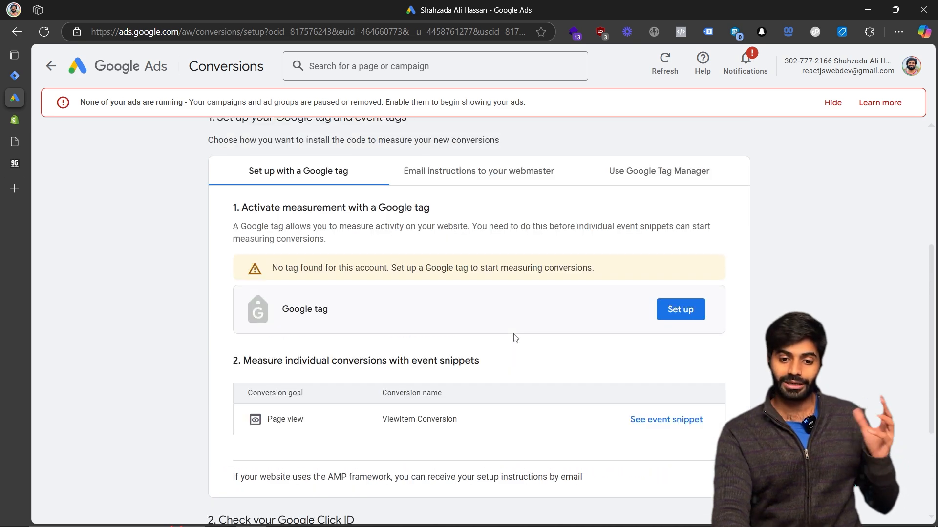
click(693, 181)
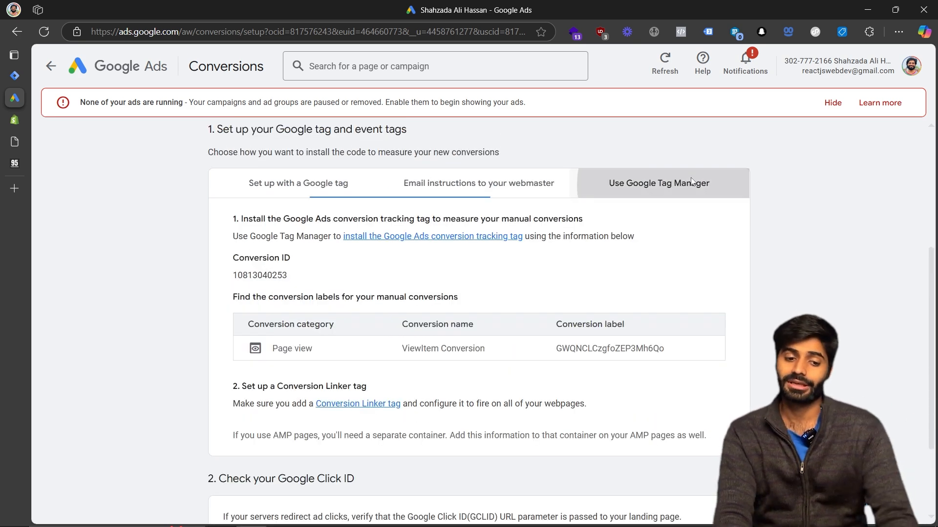
double_click(269, 275)
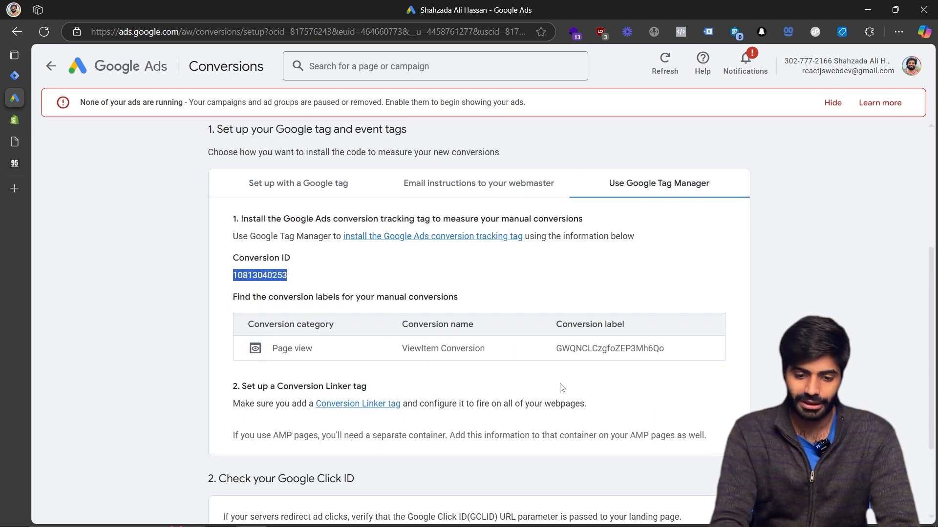
drag(678, 353, 562, 353)
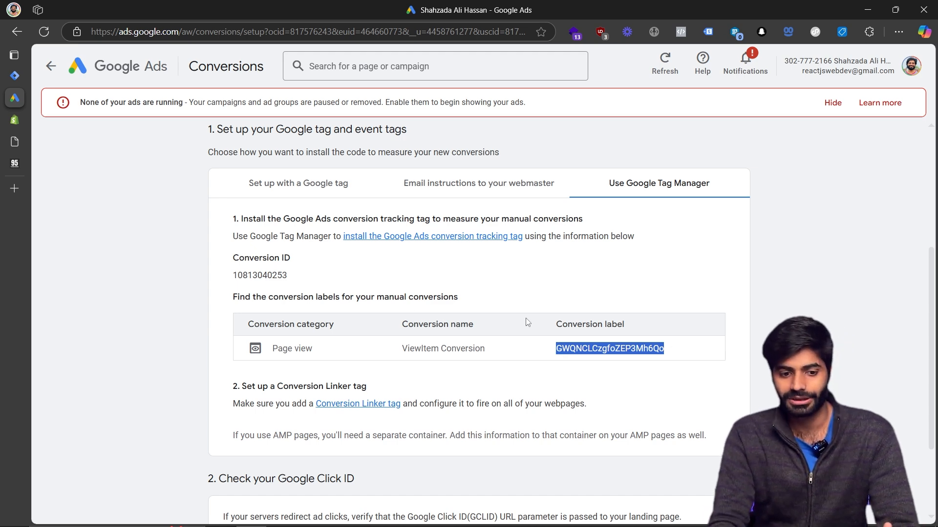
scroll(528, 323, down, 1)
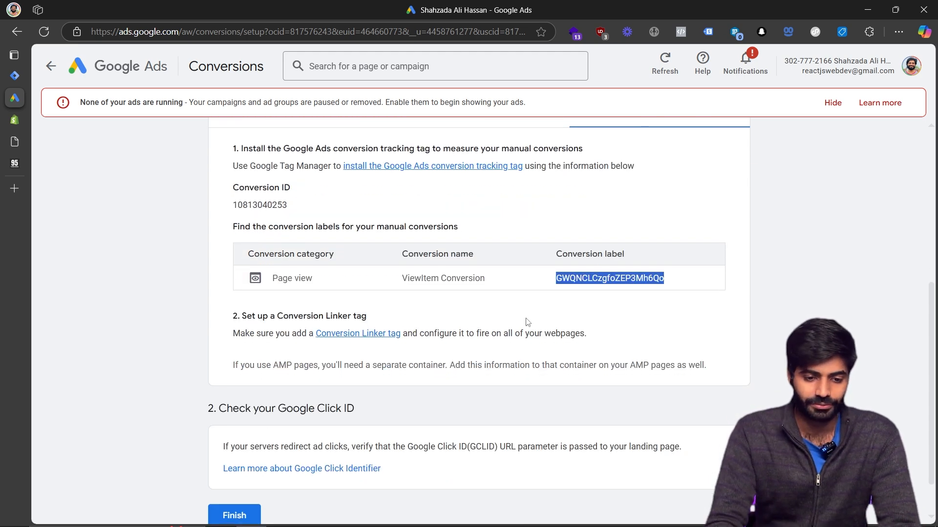
double_click(244, 205)
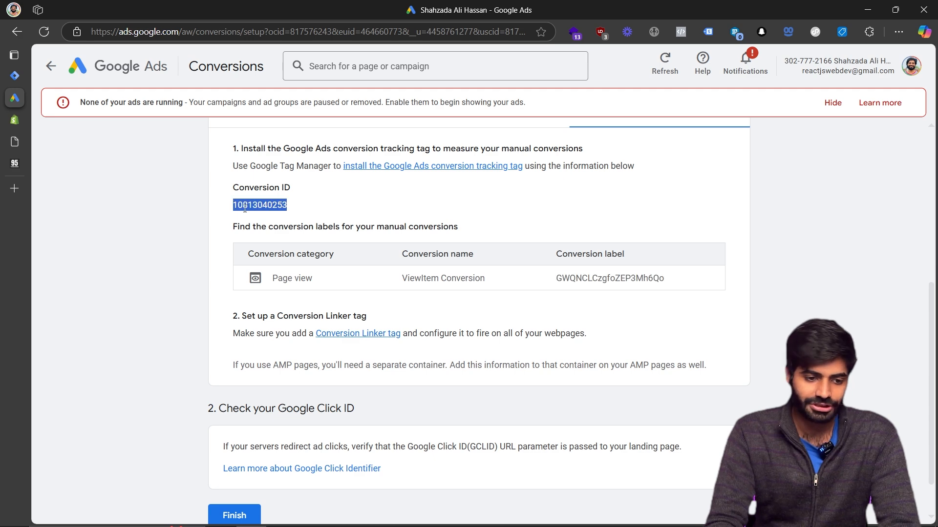
Switch to Google Tag Manager, close the install dialog, and start a new tag in the workspace.
click(16, 77)
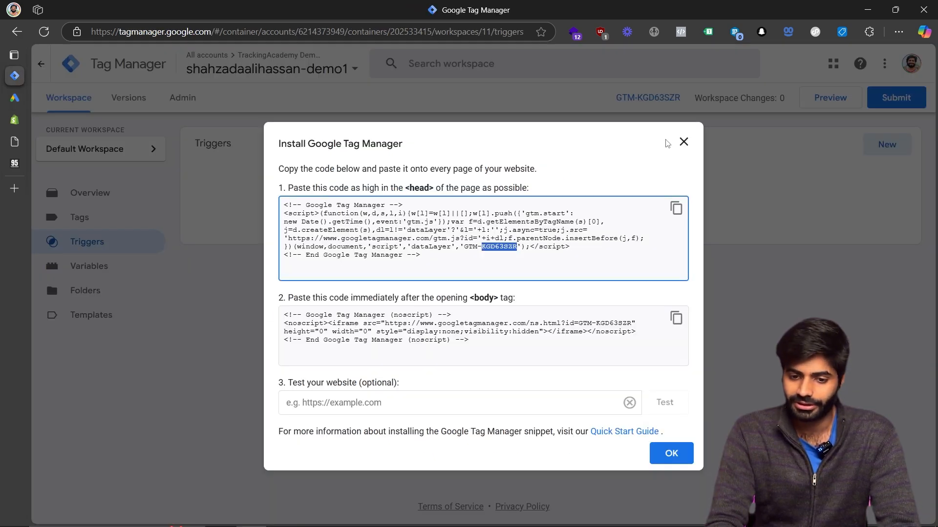
click(683, 142)
click(893, 154)
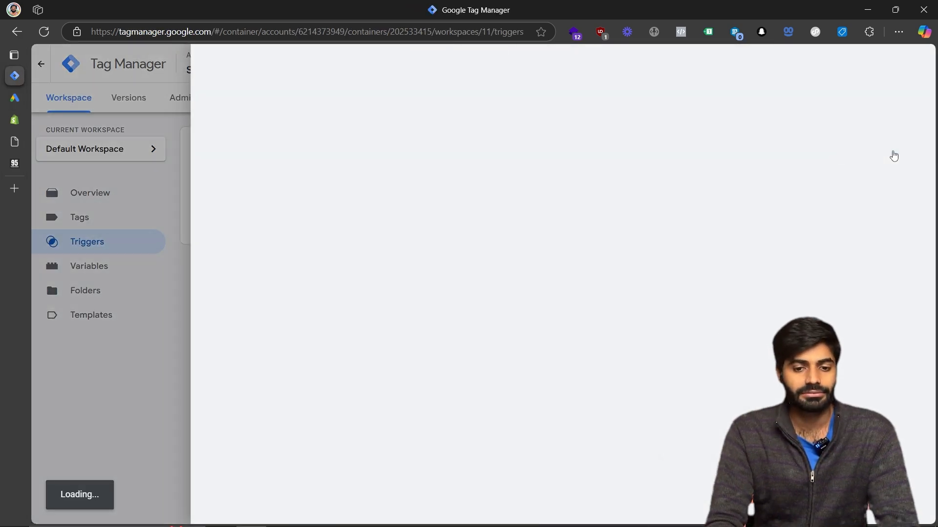
click(106, 223)
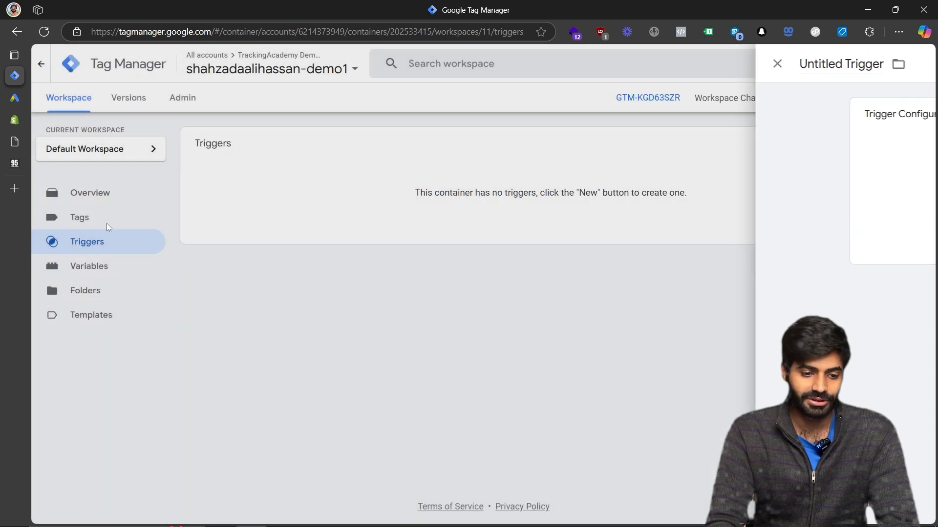
click(102, 218)
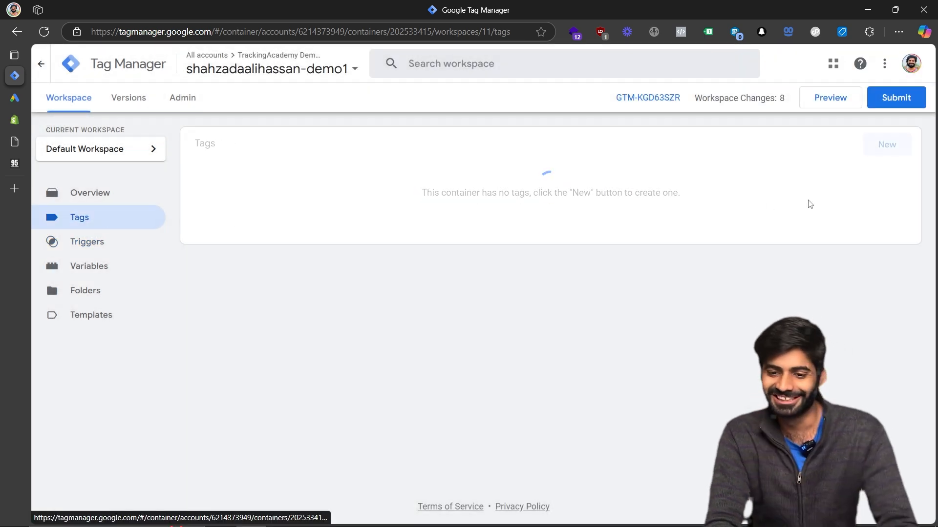
click(875, 151)
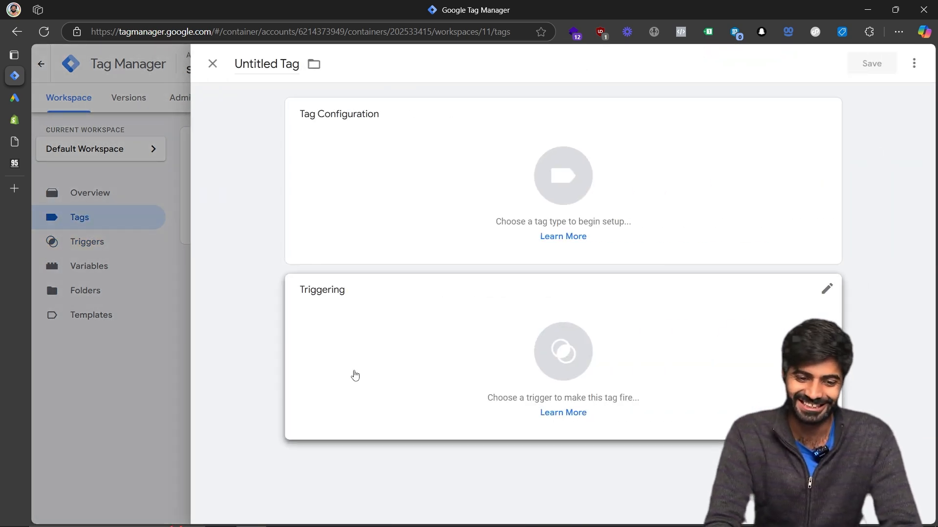
Add a new Custom Event trigger to the tag with the event name view_item.
click(356, 376)
click(910, 63)
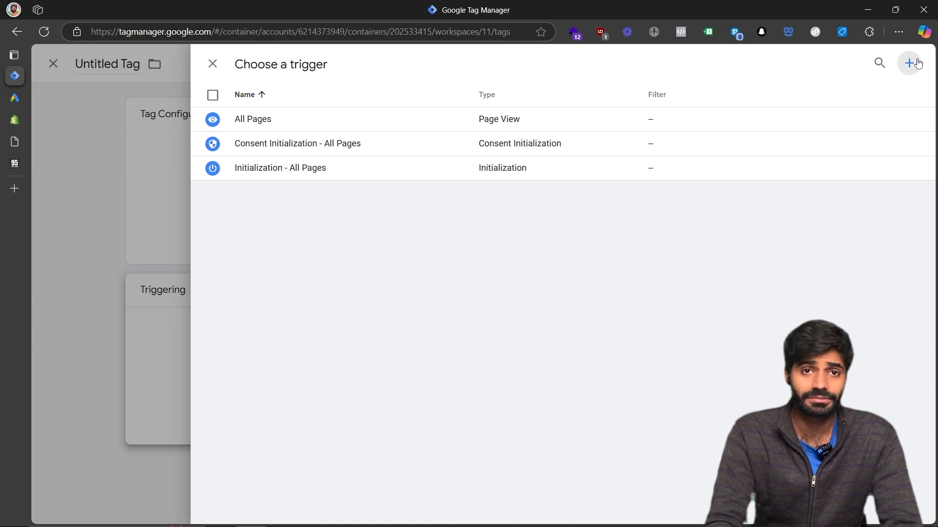
click(586, 124)
scroll(683, 381, down, 4)
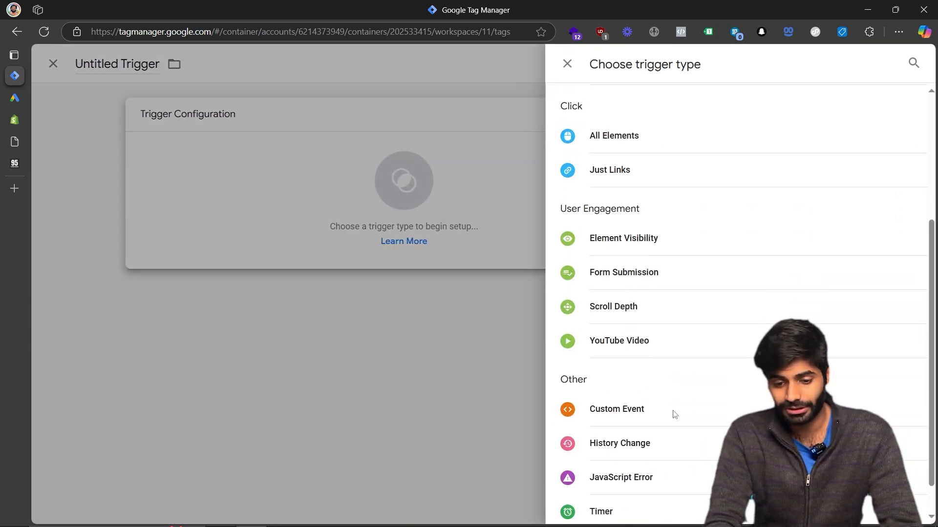
click(629, 392)
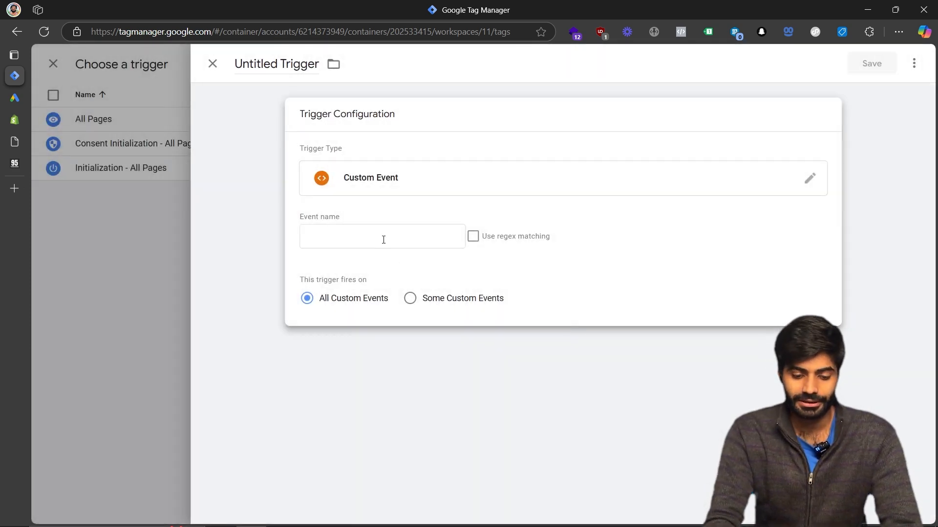
click(383, 239)
text(view)
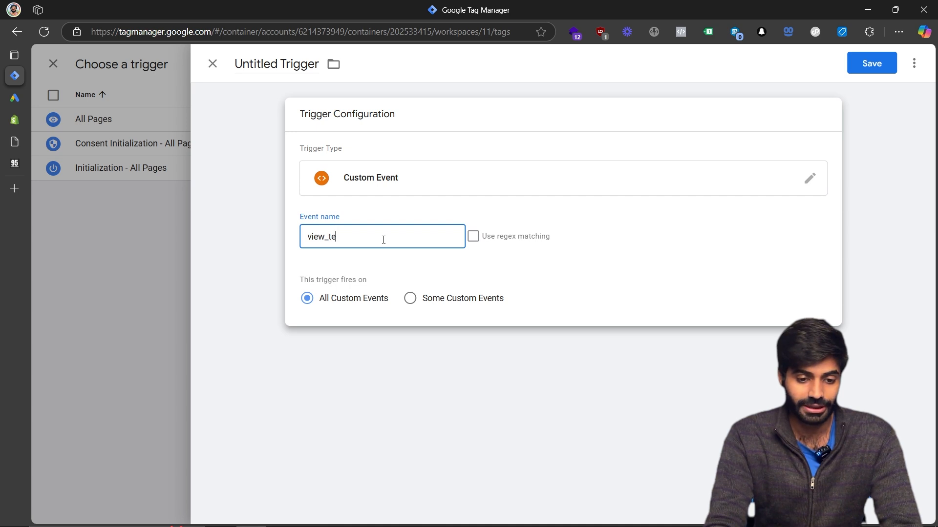
text(_item)
Name the trigger CE view_item and save it.
key(ctrl+a)
key(ctrl+c)
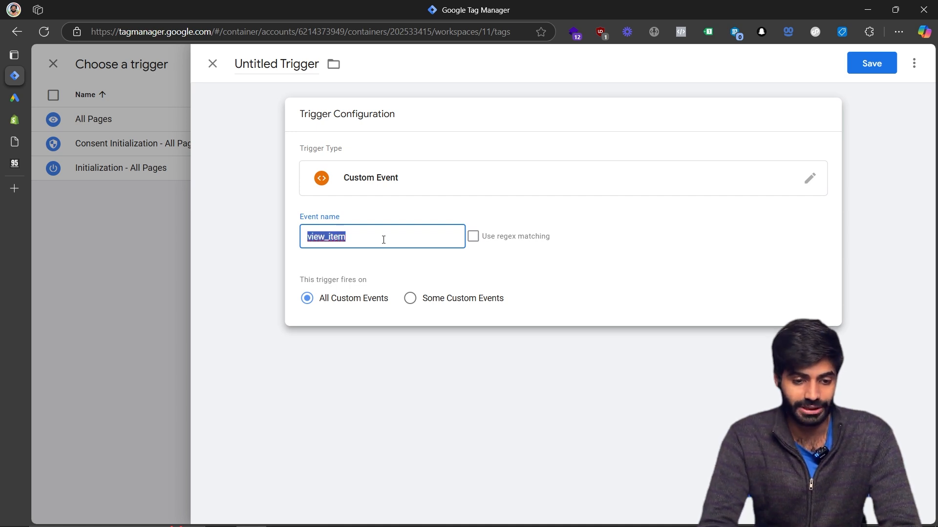
click(295, 81)
text(CE view_item)
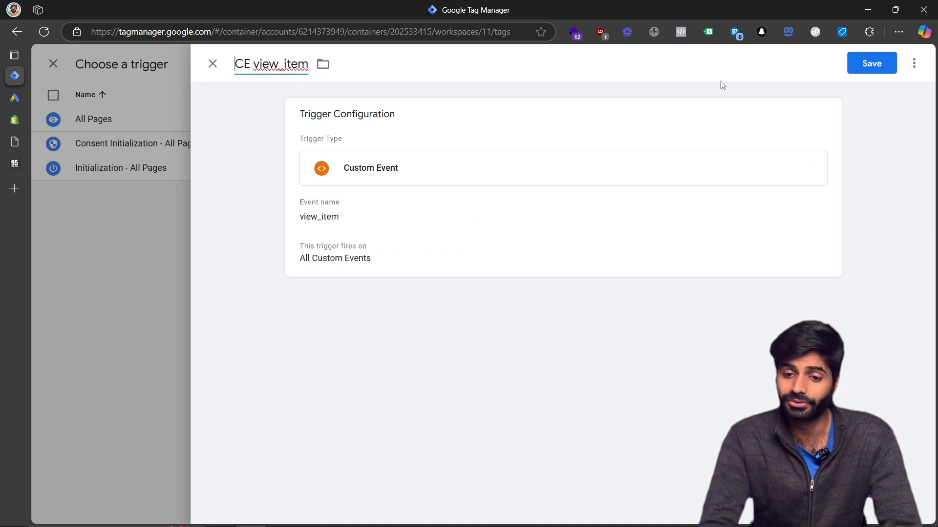
click(860, 63)
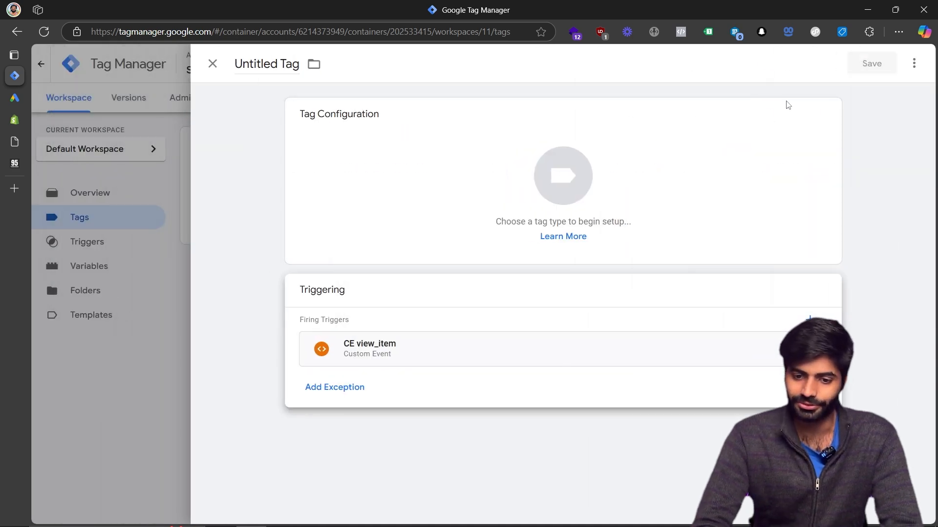
Set the tag type to Google Ads Conversion Tracking.
click(733, 150)
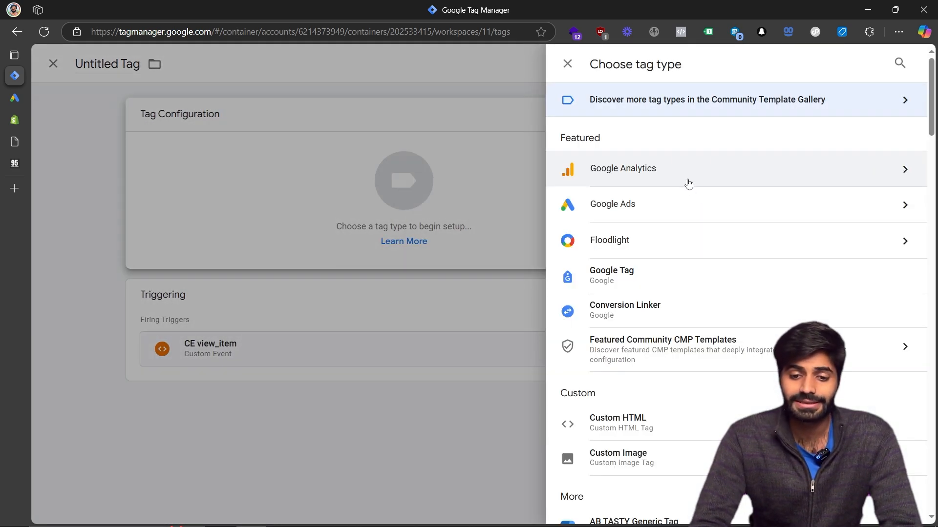
click(674, 209)
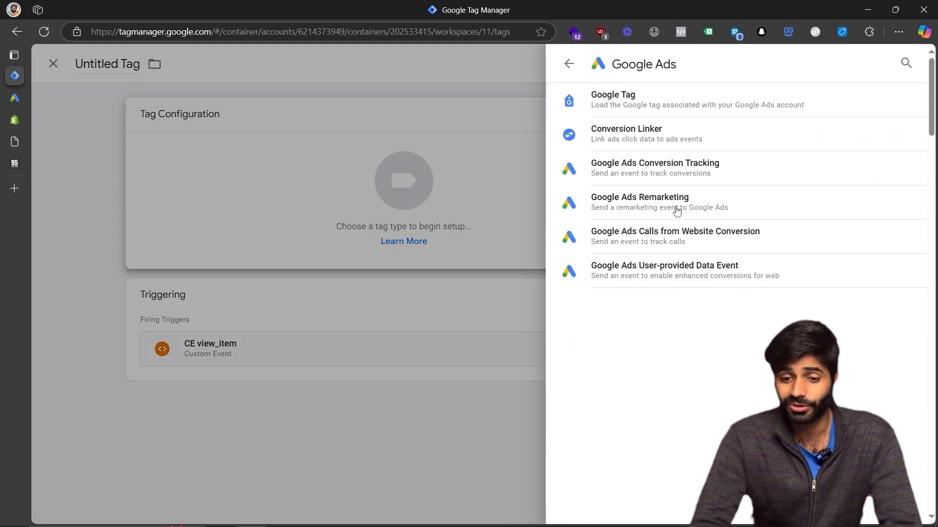
click(686, 181)
click(435, 229)
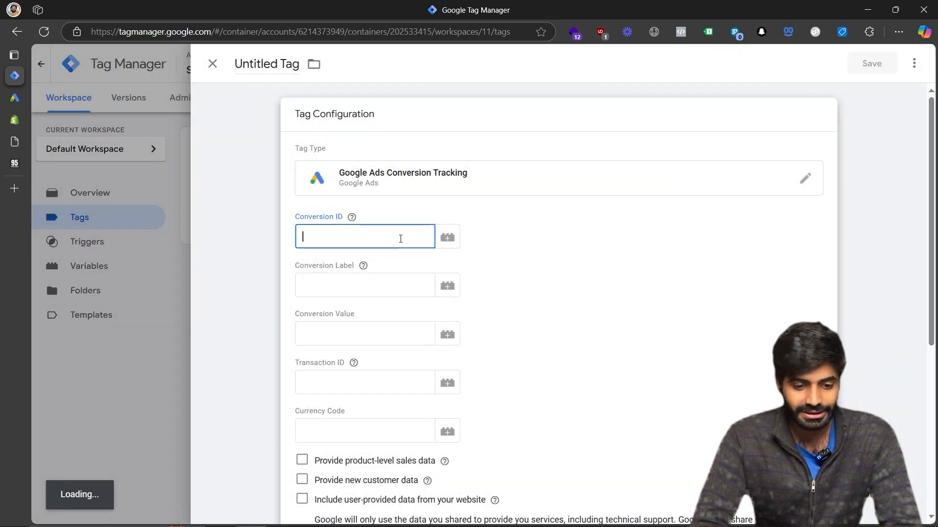
key(ctrl+v)
key(ctrl+a)
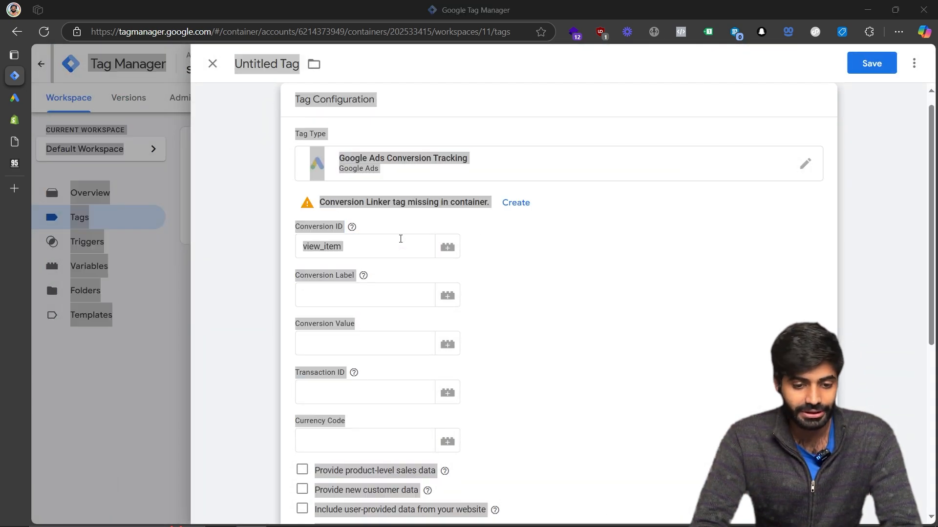
click(400, 239)
key(ctrl+a)
key(BackSpace)
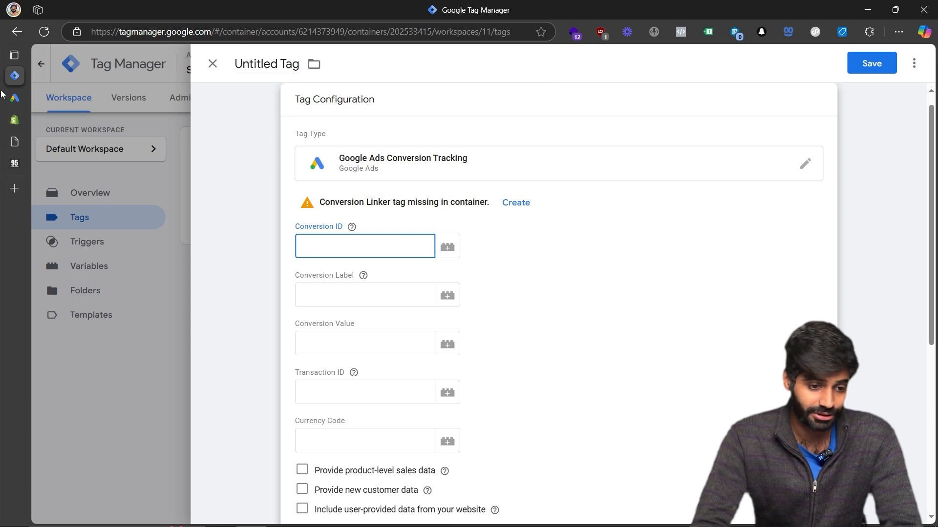
Copy the Conversion ID from the Google Ads conversion setup page and paste it into the tag's Conversion ID field.
click(15, 97)
right_click(251, 205)
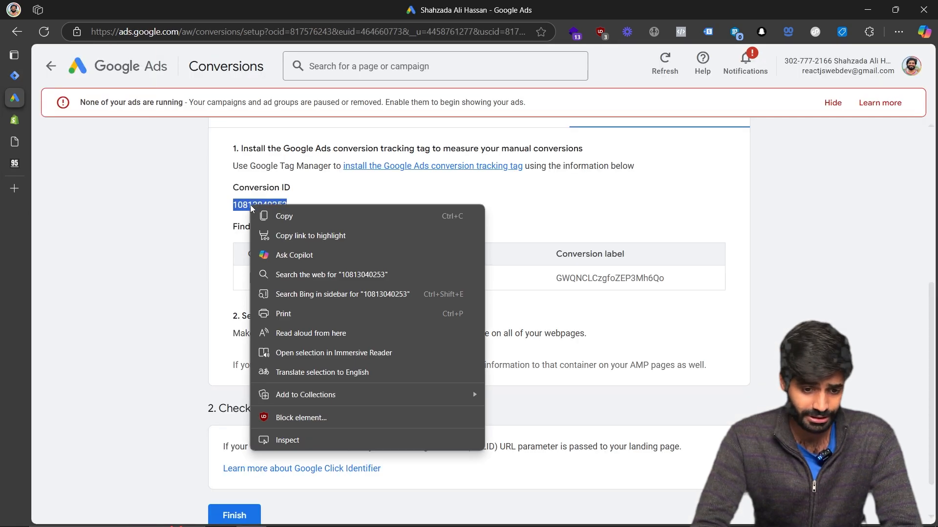
click(264, 217)
click(15, 76)
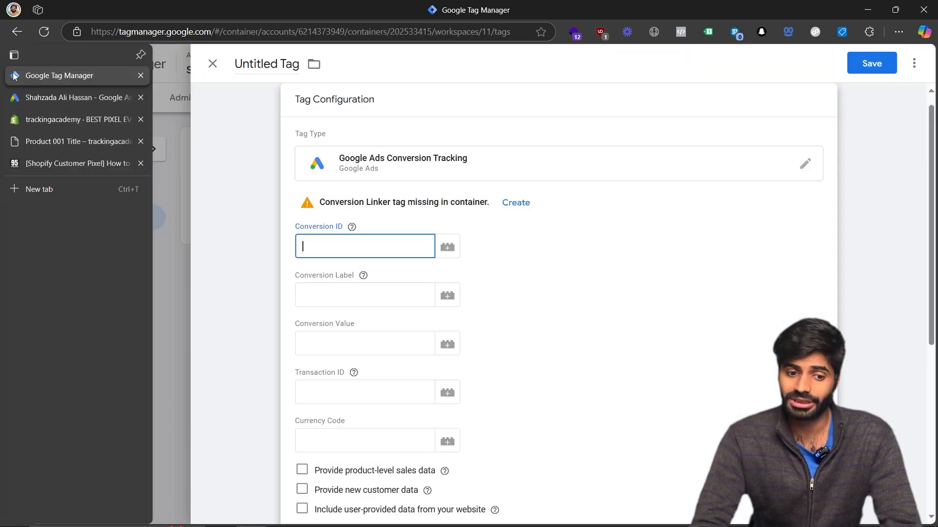
key(ctrl+v)
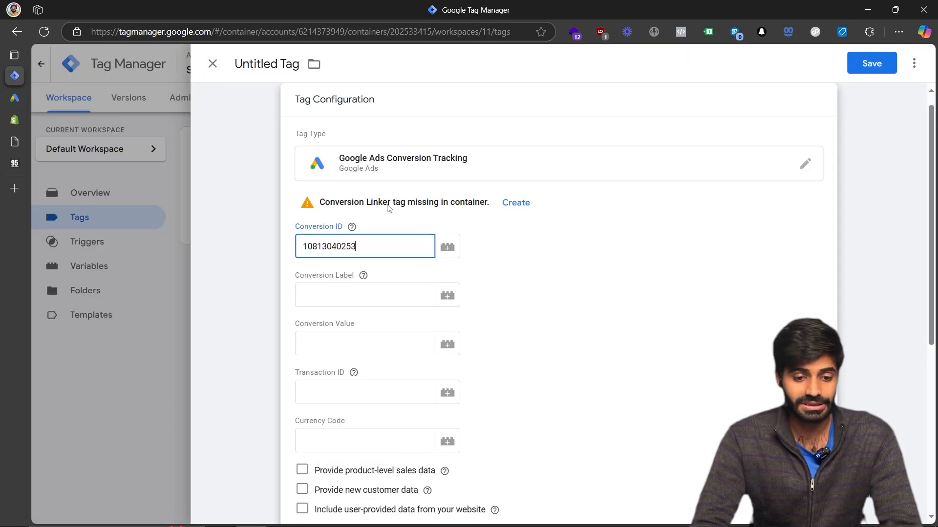
Copy the ViewItem Conversion label from Google Ads and paste it into the tag's Conversion Label field.
click(15, 98)
double_click(643, 279)
key(ctrl+c)
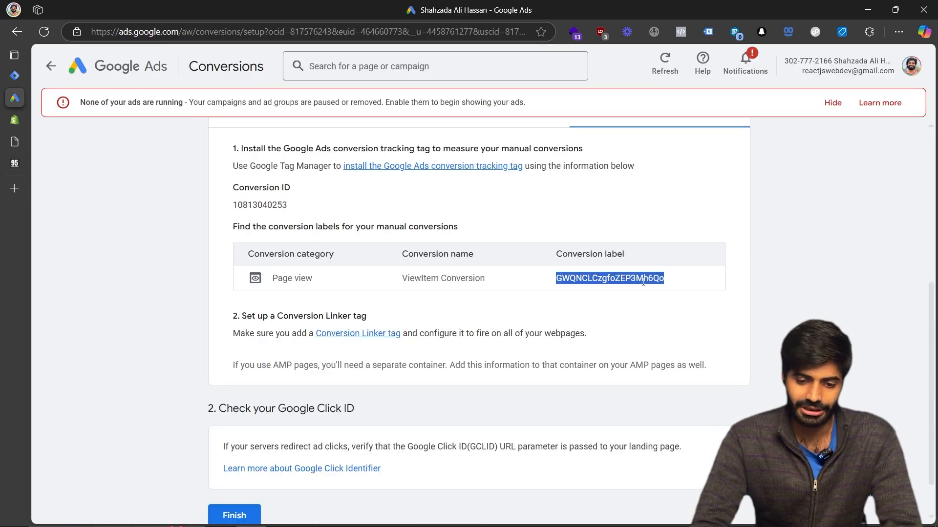
click(14, 76)
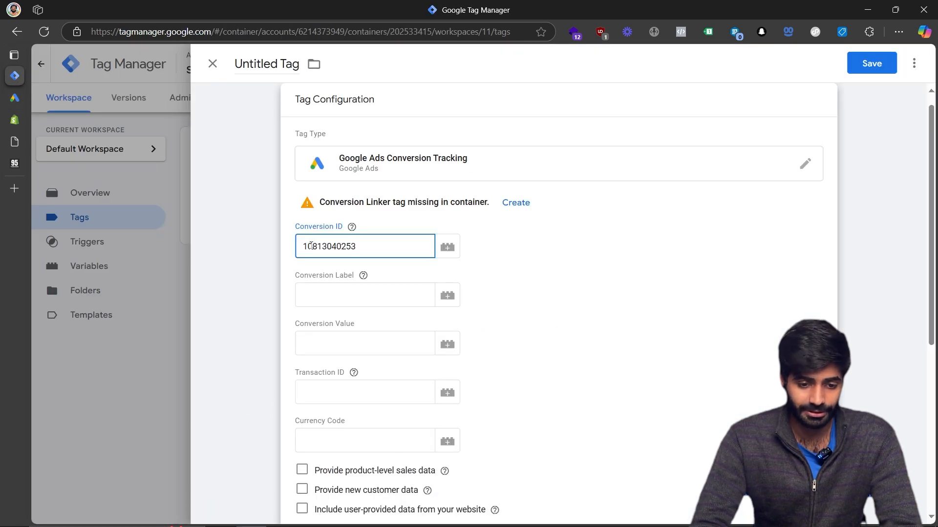
click(316, 288)
key(ctrl+v)
scroll(317, 290, down, 2)
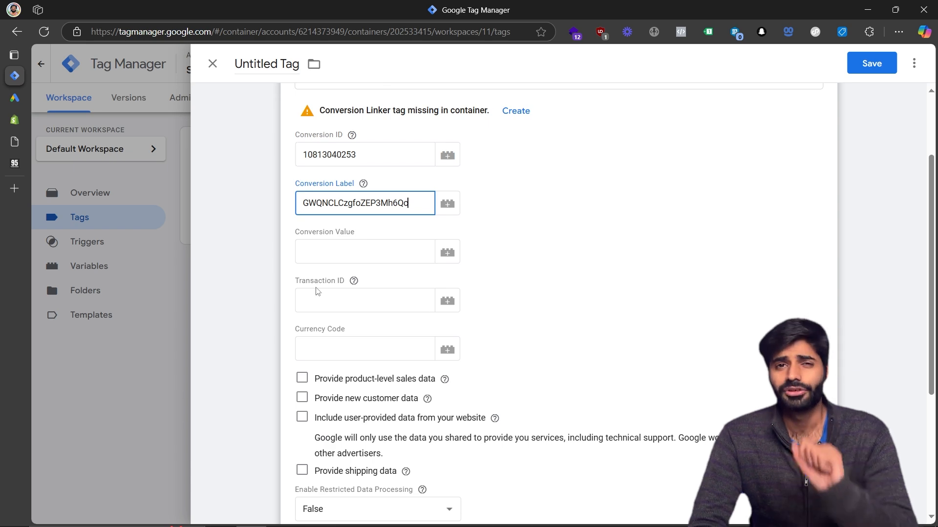
Check the view_item data layer event's ecommerce fields in the product page console.
mouse_move(3, 231)
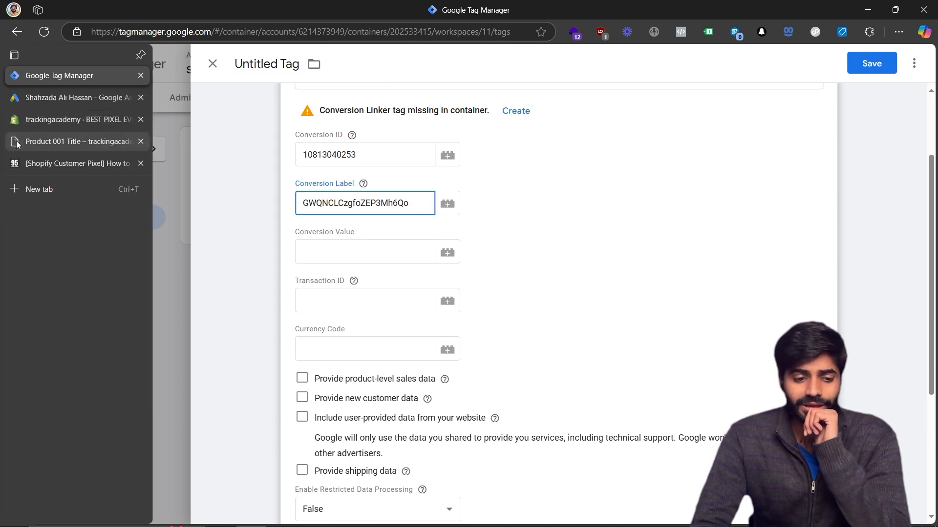
click(63, 142)
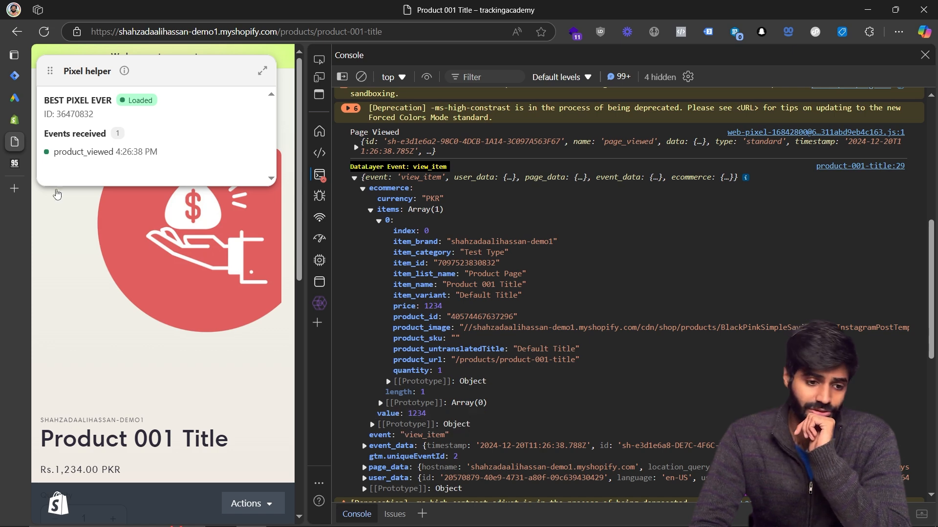
click(29, 76)
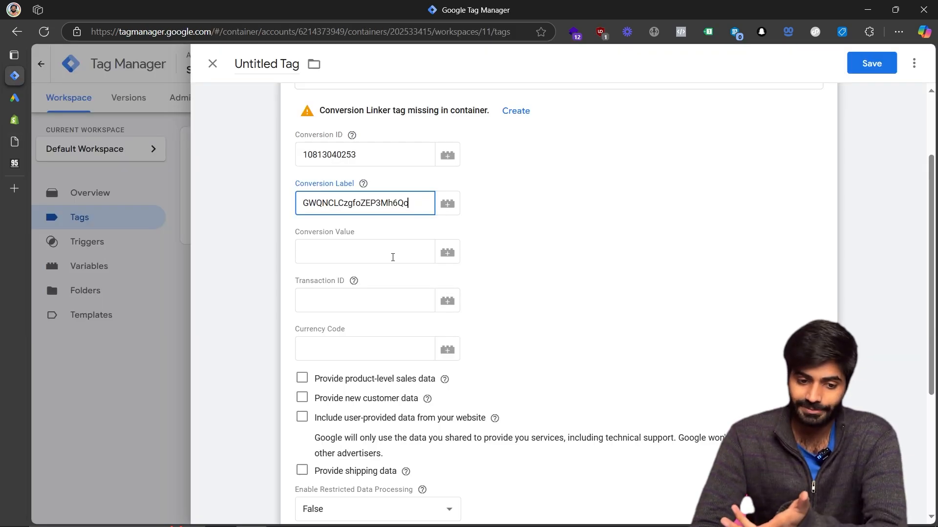
From the Conversion Value field, create a new Data Layer Variable reading ecommerce.value.
click(392, 257)
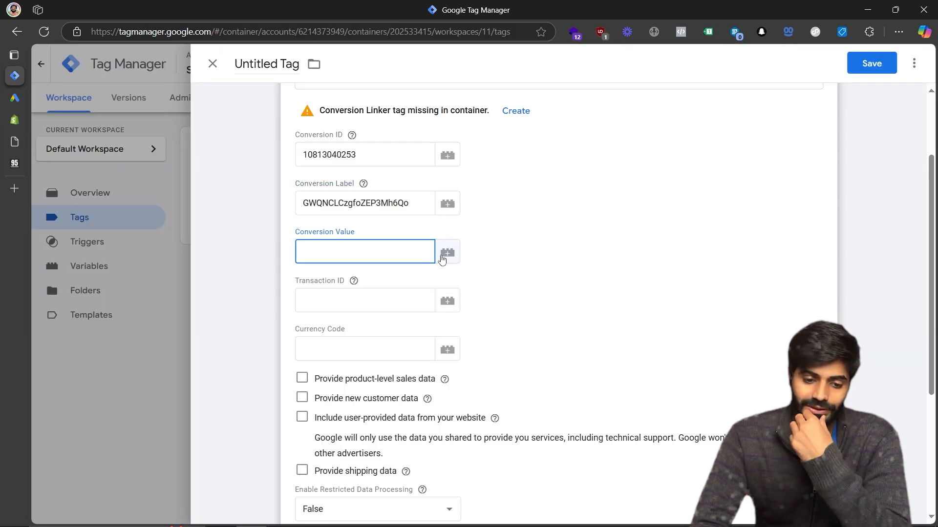
click(447, 253)
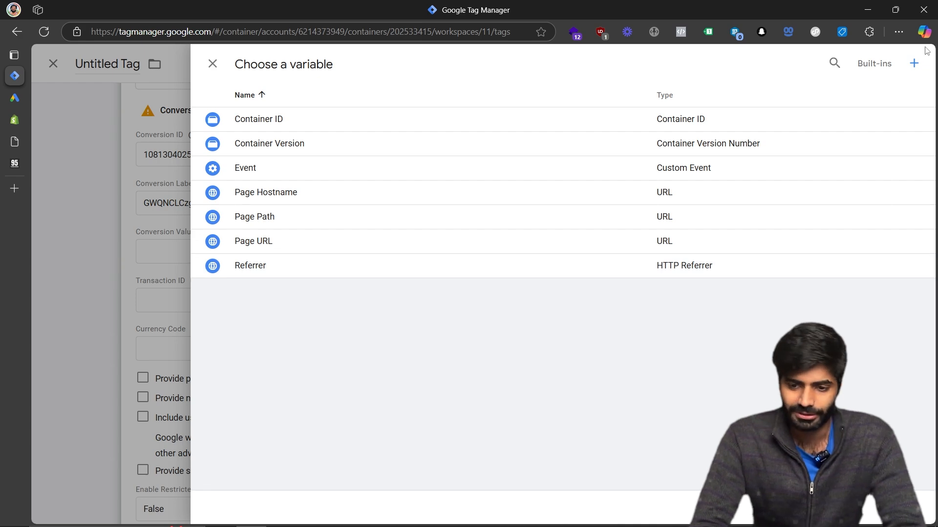
click(914, 65)
click(582, 163)
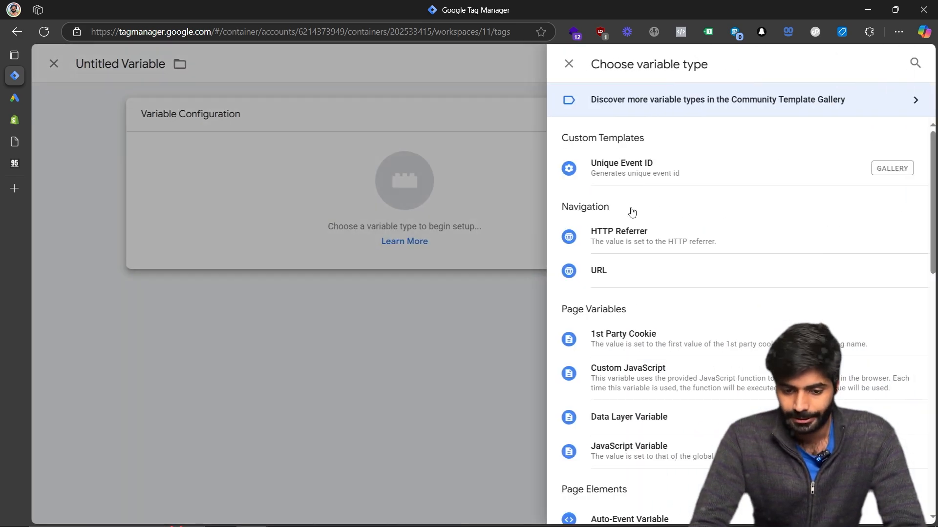
click(624, 432)
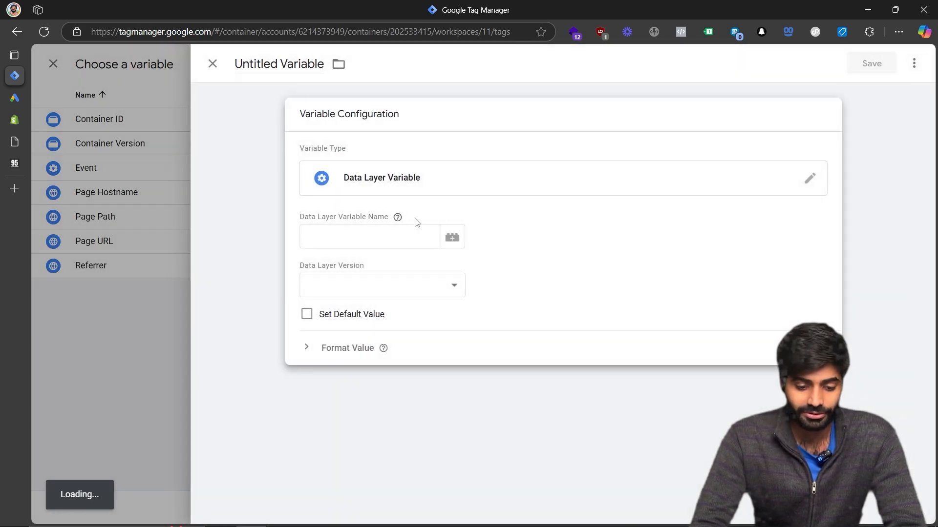
click(388, 233)
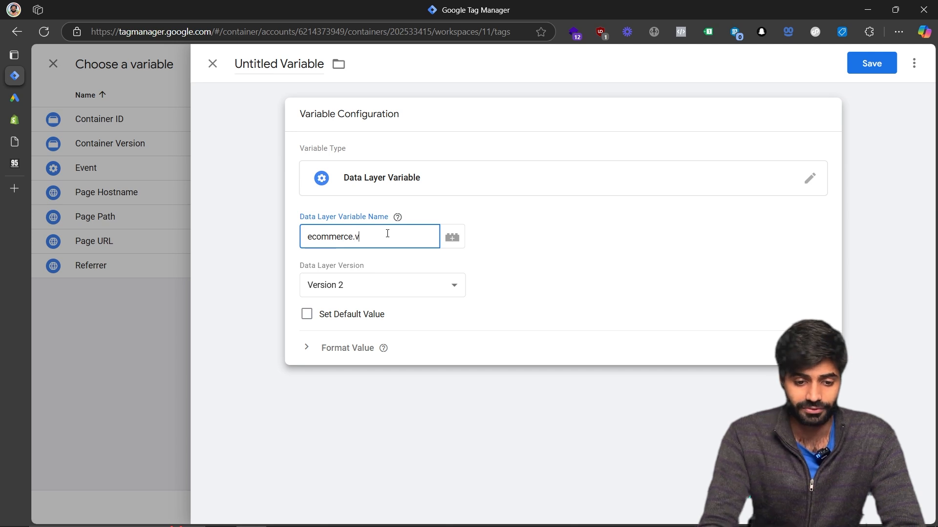
key(ctrl+a)
key(ctrl+c)
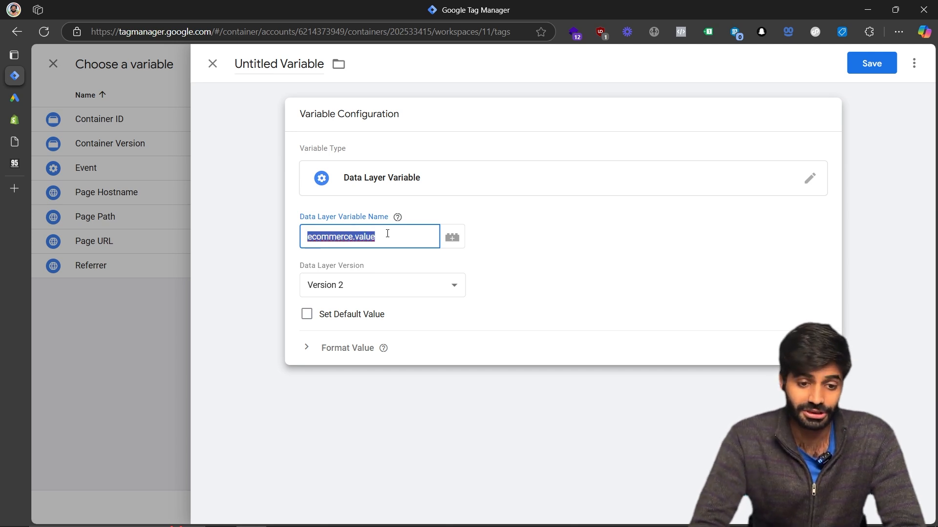
Name the variable DLV ecommerce.value and save it, inserting it as the Conversion Value.
click(284, 68)
text(DLV)
key(ctrl+v)
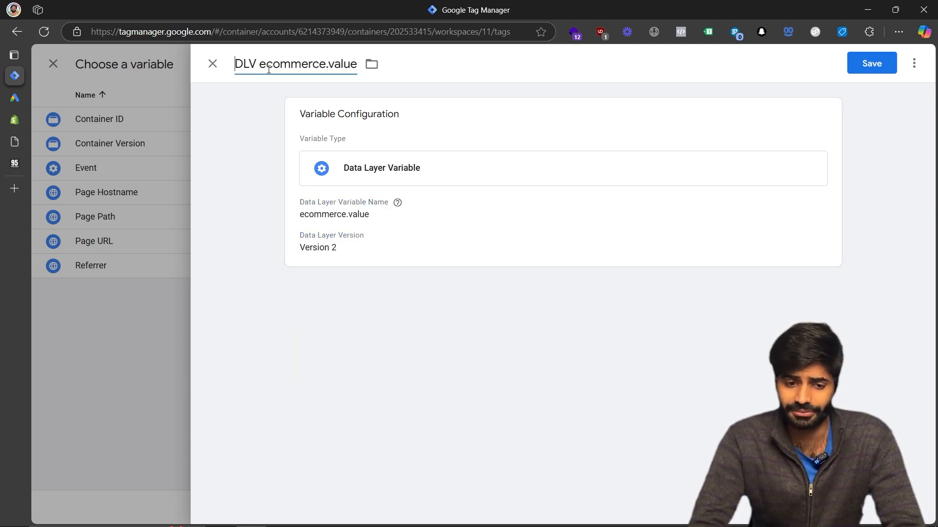
click(871, 63)
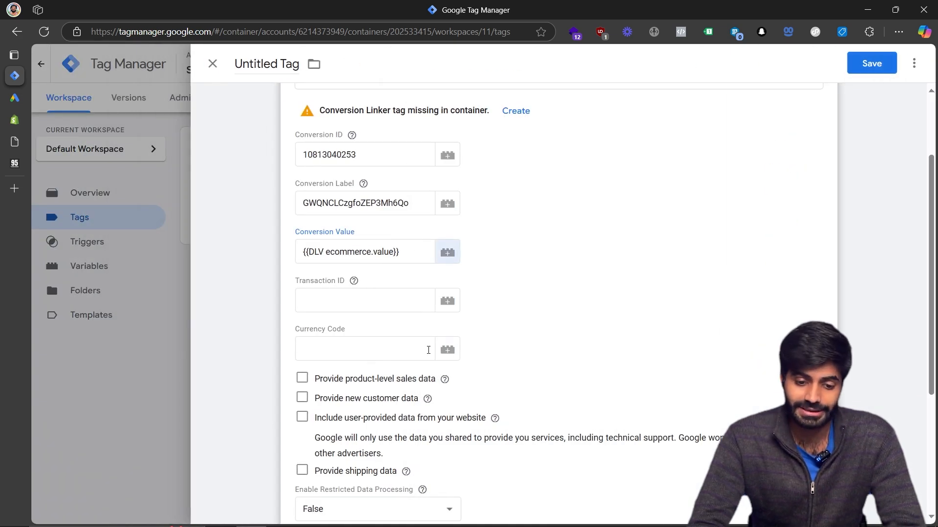
From the Currency Code field, create a new Data Layer Variable reading ecommerce.currency.
click(448, 356)
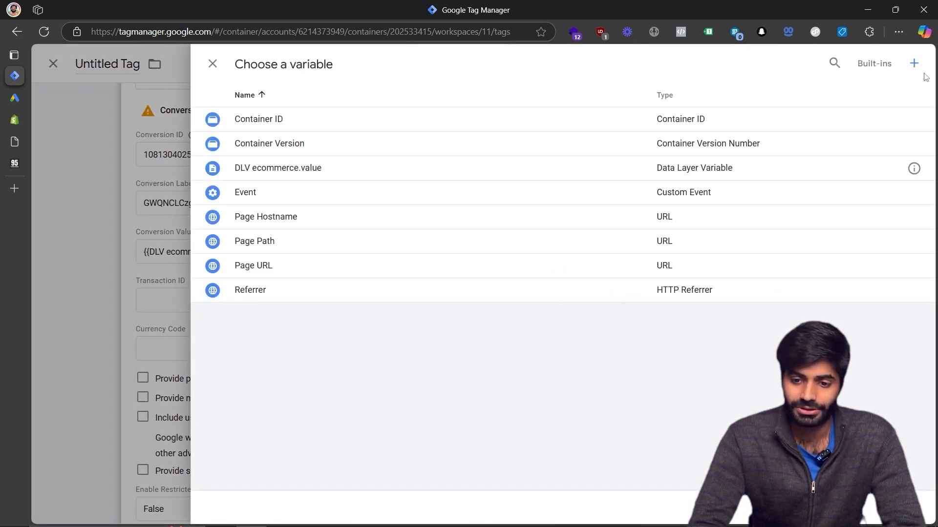
click(914, 63)
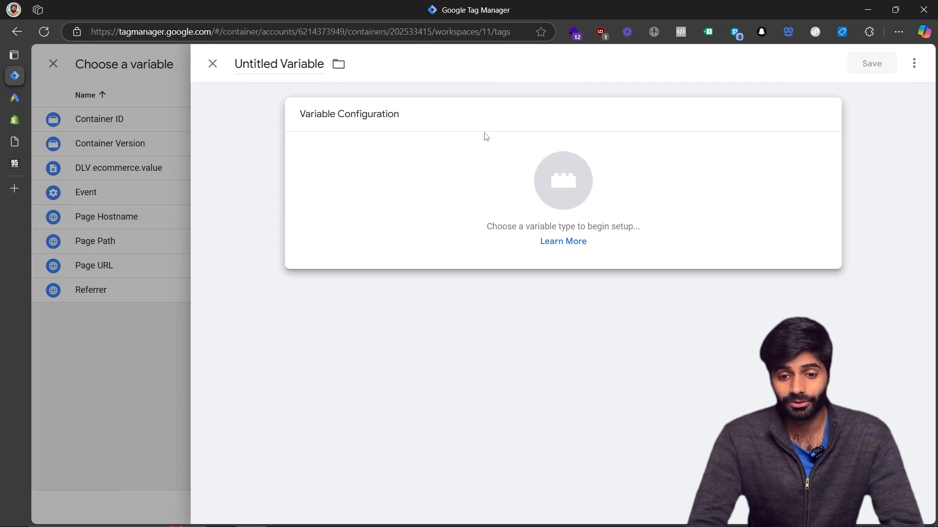
click(483, 136)
click(578, 418)
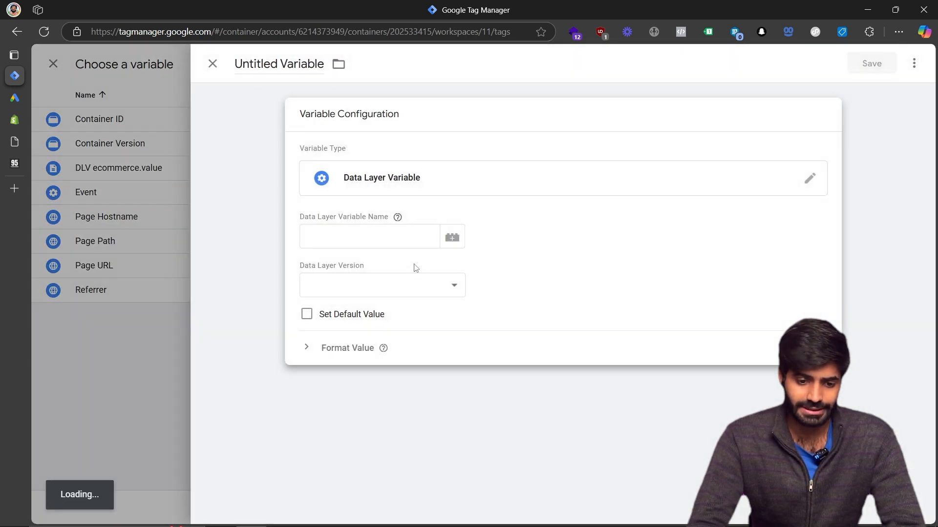
click(385, 235)
text(ecommerce.cur)
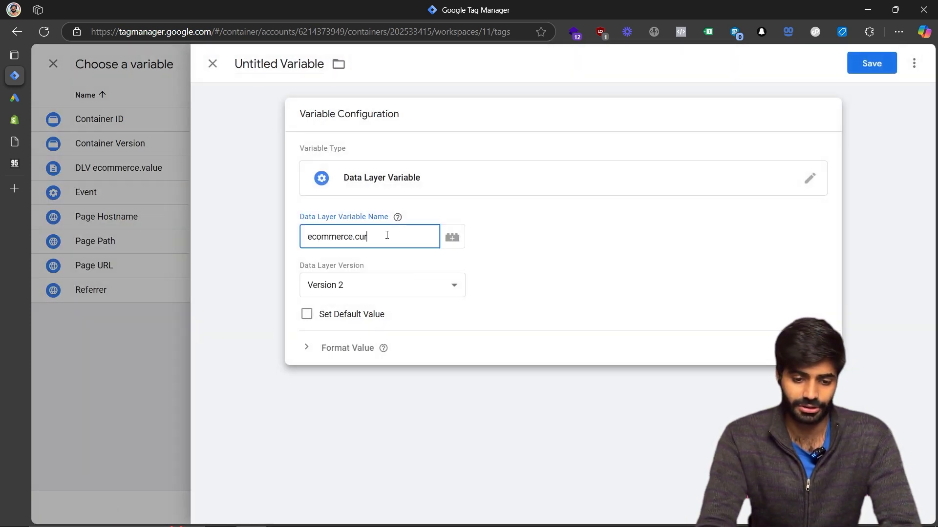
text(rency)
key(ctrl+a)
key(ctrl+c)
Name the variable DLV ecommerce.currency and save it, inserting it as the Currency Code.
click(284, 64)
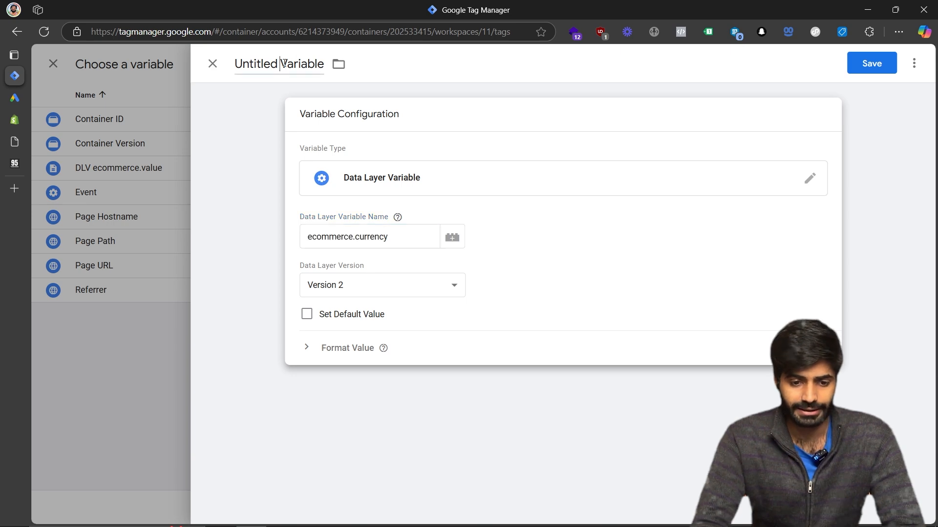
text(DLV)
key(ctrl+v)
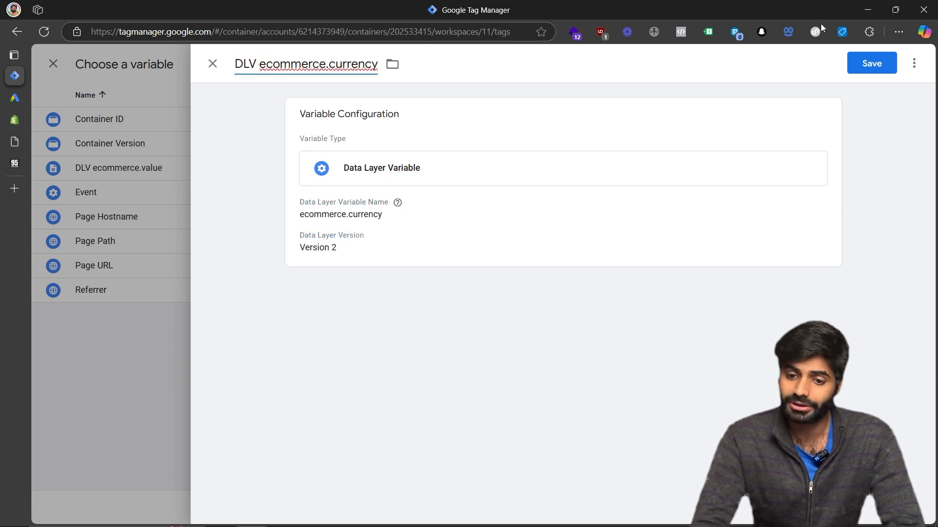
click(857, 78)
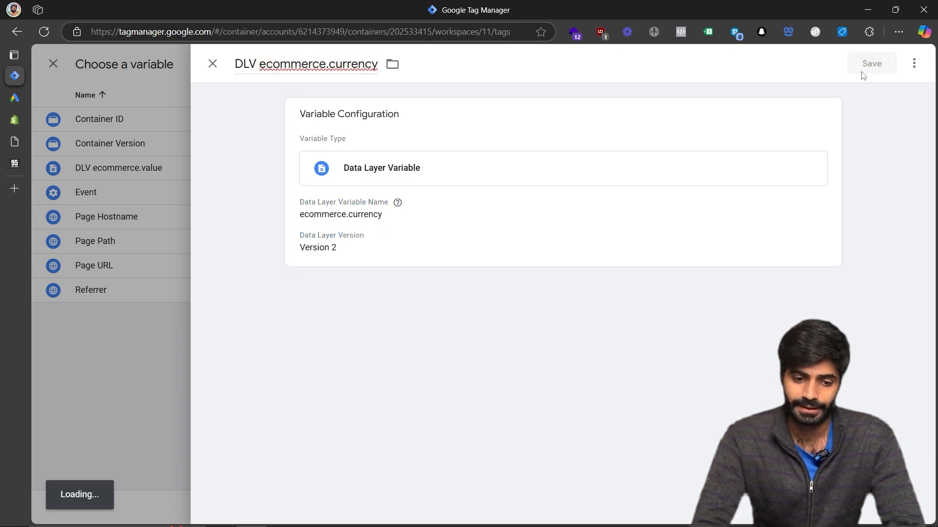
Enable Provide product-level sales data and set its data source to Data Layer.
scroll(604, 279, down, 2)
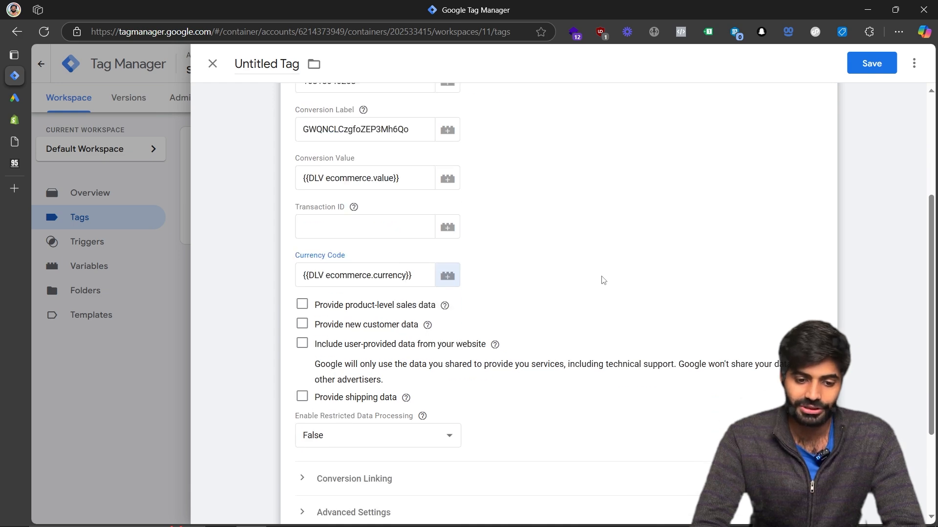
click(302, 292)
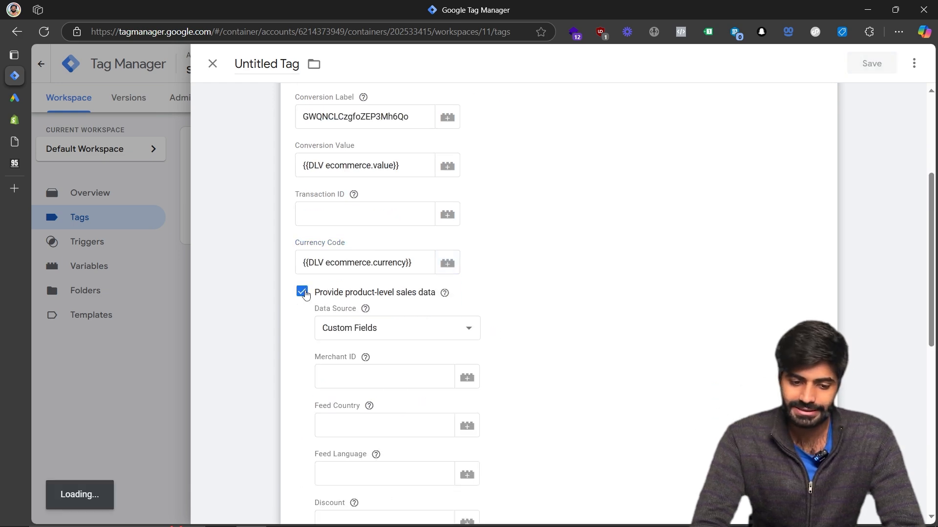
click(367, 333)
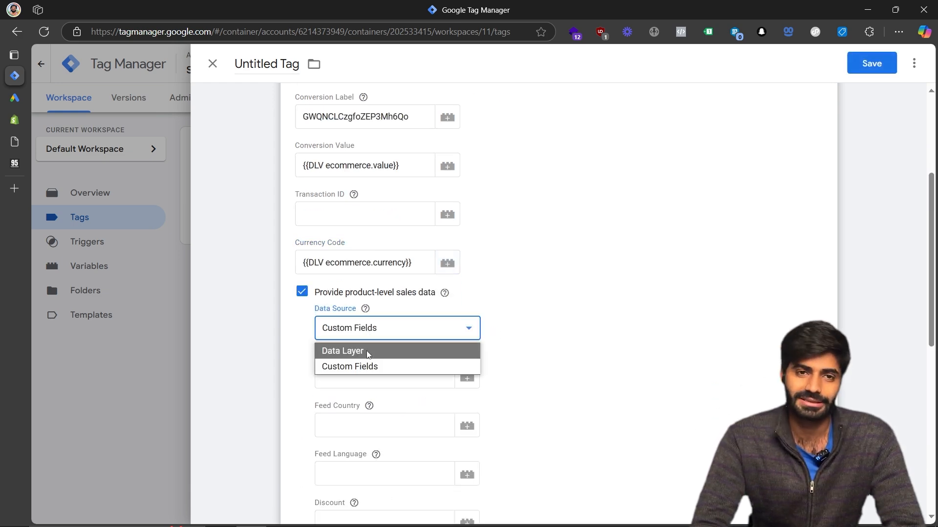
click(369, 351)
scroll(368, 354, down, 1)
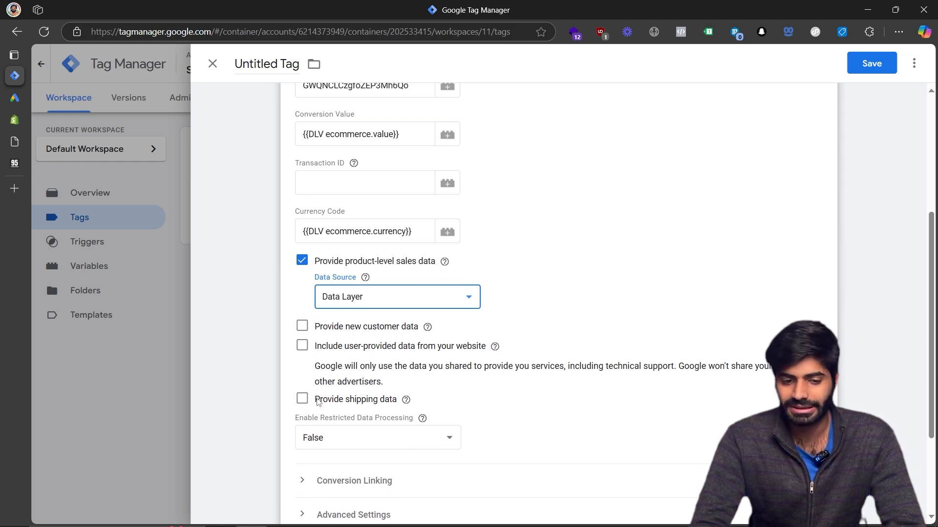
scroll(317, 401, up, 5)
Name the tag Gads CT ViewItem and save it.
click(266, 63)
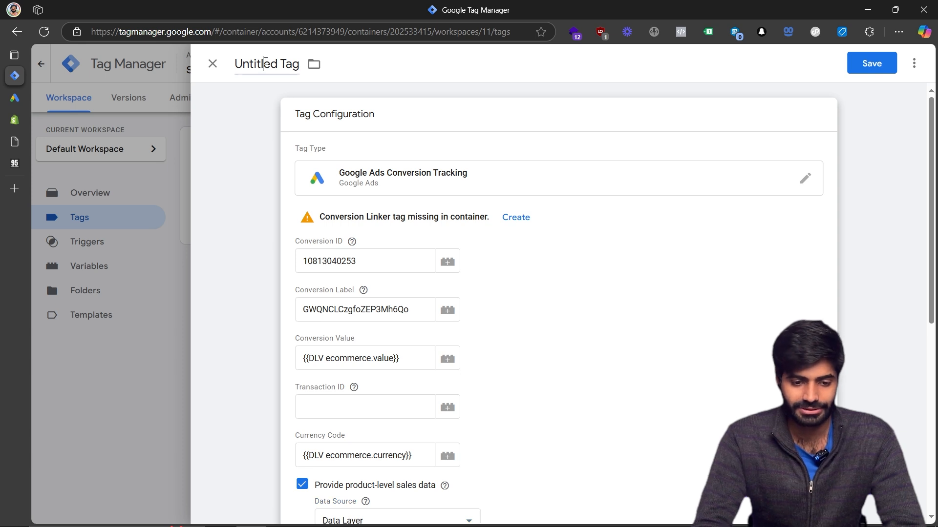
text(Gads Conve)
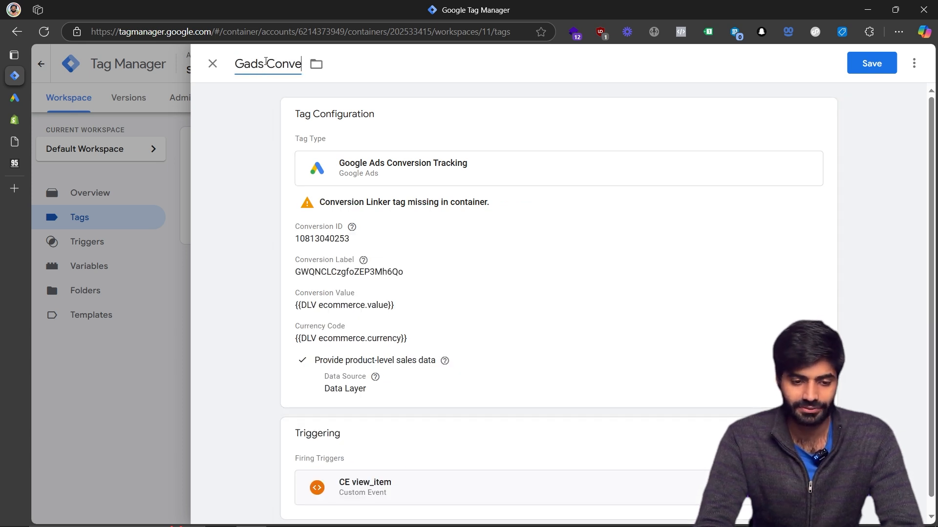
key(BackSpace)
key(BackSpace)
key(BackSpace)
key(BackSpace)
key(BackSpace)
key(BackSpace)
key(BackSpace)
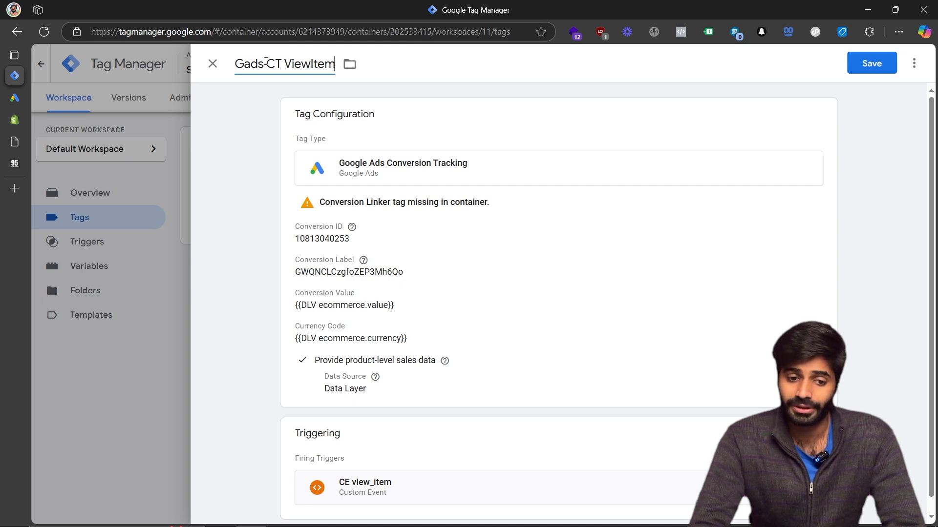
click(872, 63)
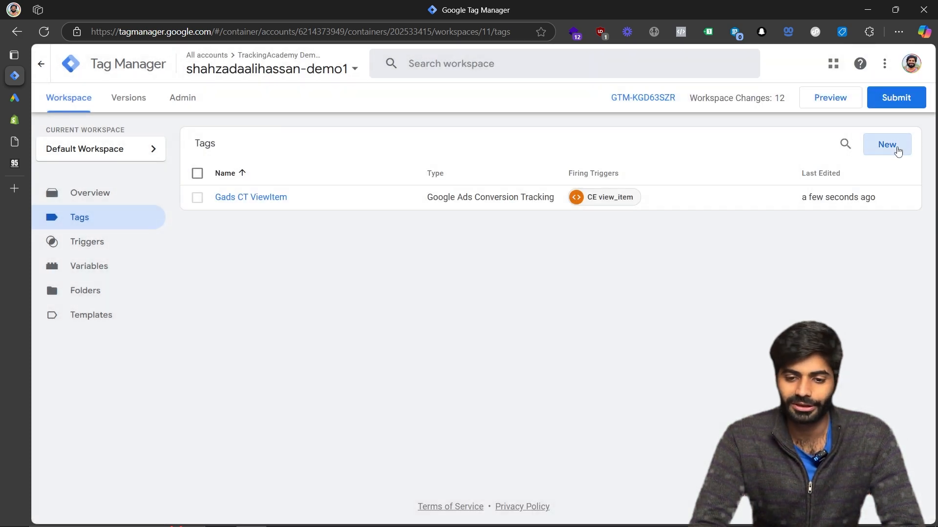
Create a new tag of type Conversion Linker that fires on All Pages.
click(897, 151)
click(459, 312)
click(349, 117)
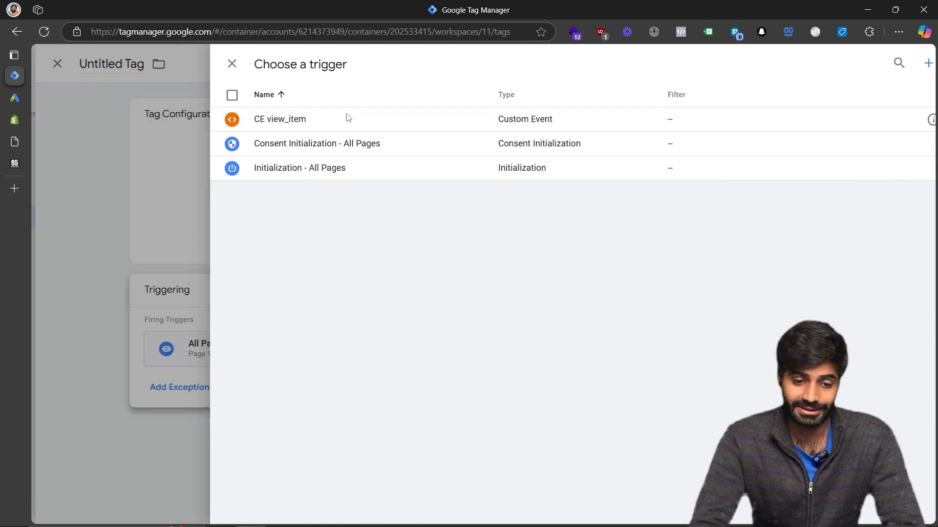
click(387, 178)
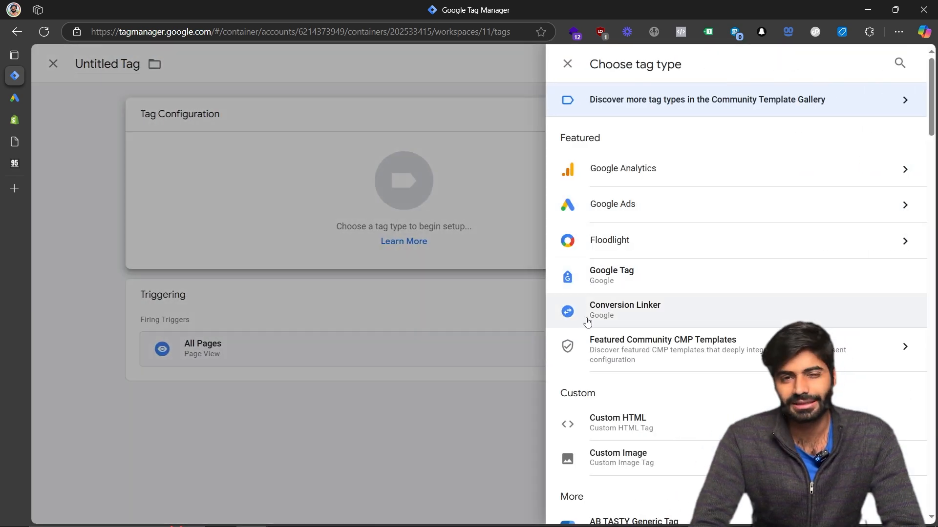
click(587, 312)
Name the tag Gads Conversion Linker and save it.
click(886, 68)
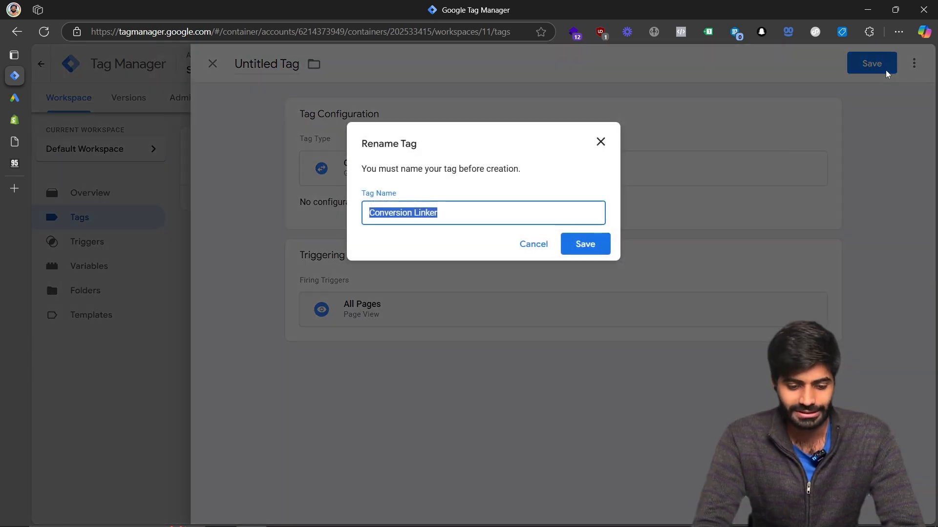
text(Gads)
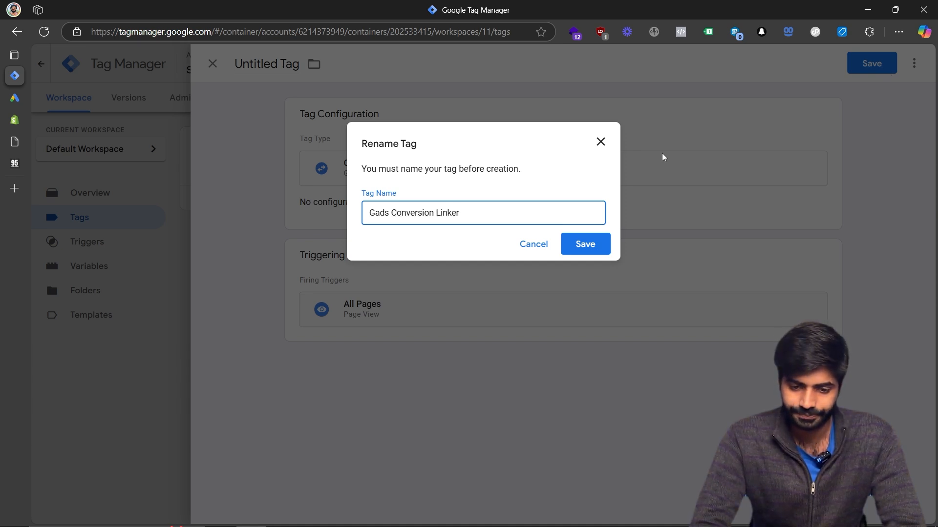
click(601, 242)
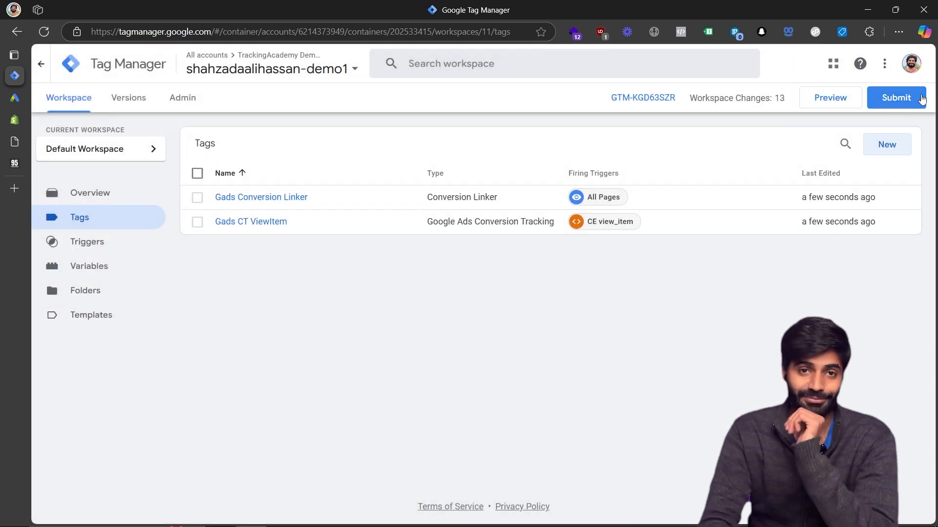
Submit and publish the workspace changes without adding a version name or description.
click(907, 100)
click(888, 61)
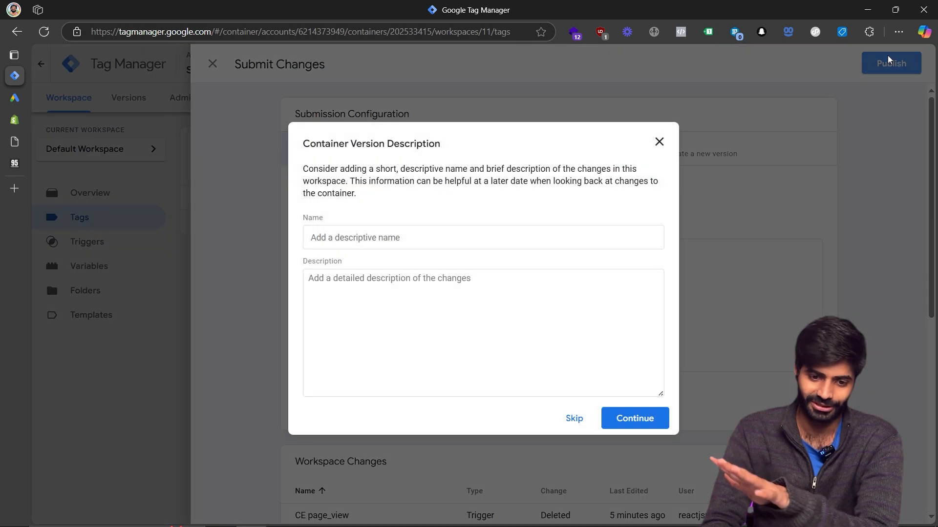
click(632, 418)
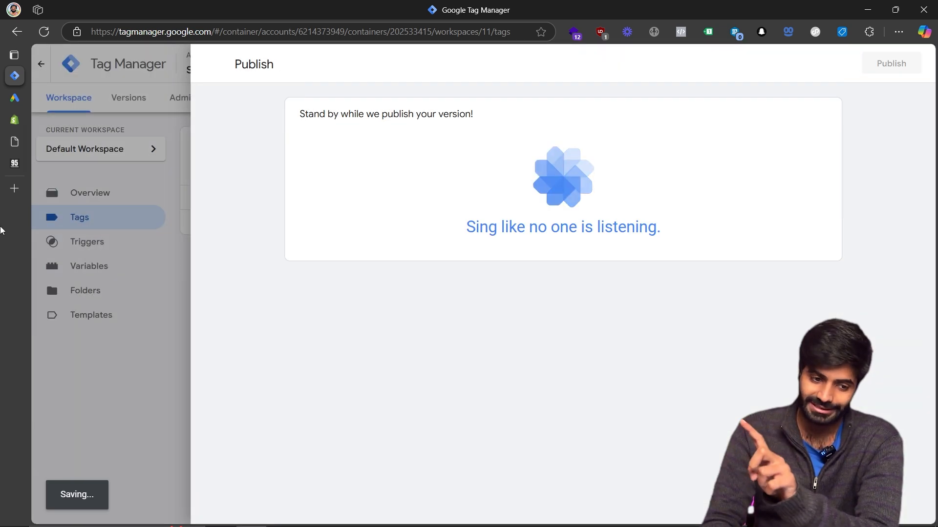
Return to the BEST PIXEL EVER custom pixel in the store admin and launch its test on the storefront.
click(15, 141)
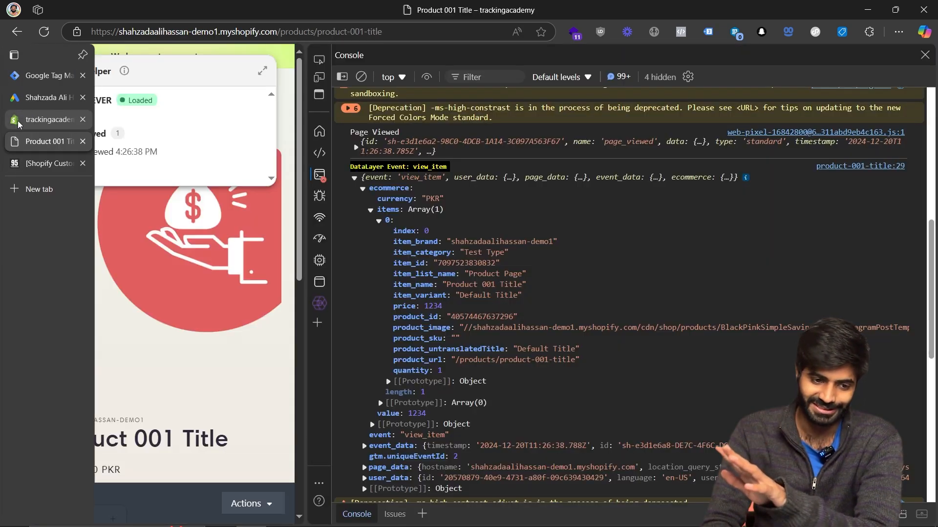
click(17, 121)
click(17, 97)
click(231, 511)
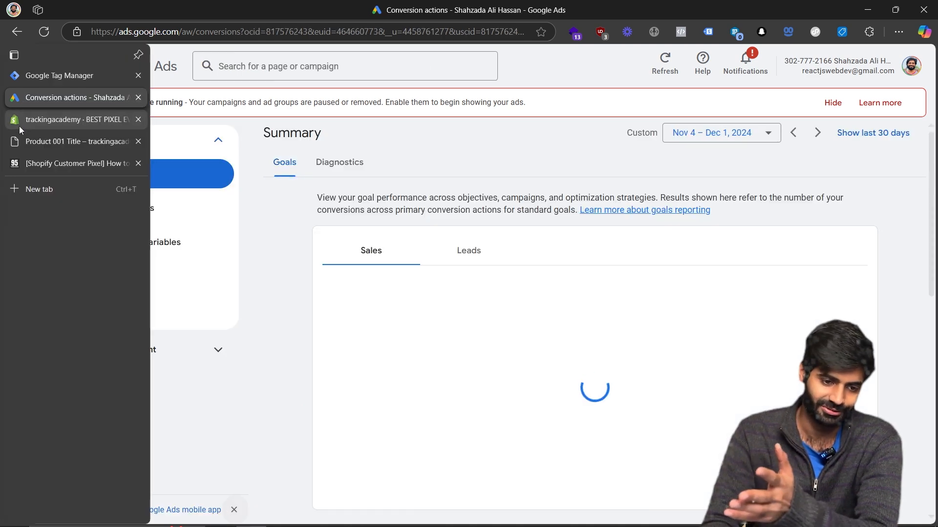
click(19, 122)
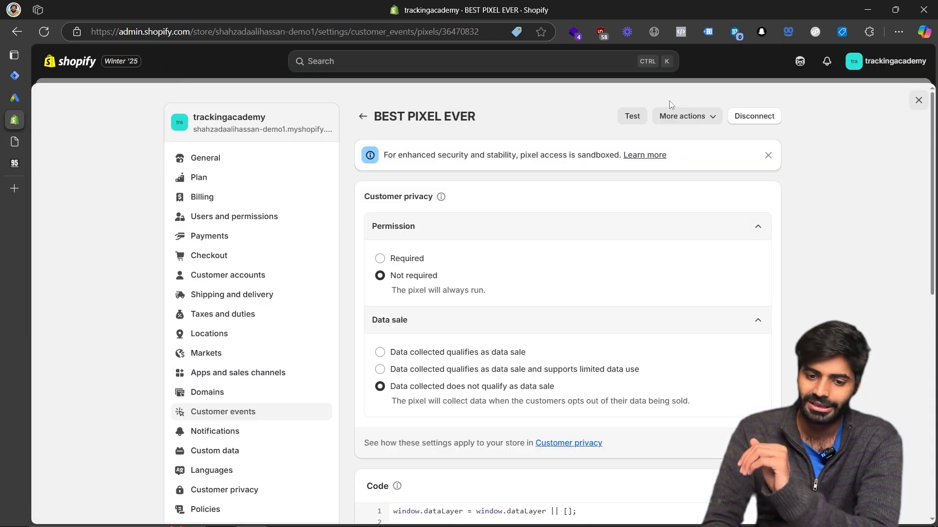
click(633, 120)
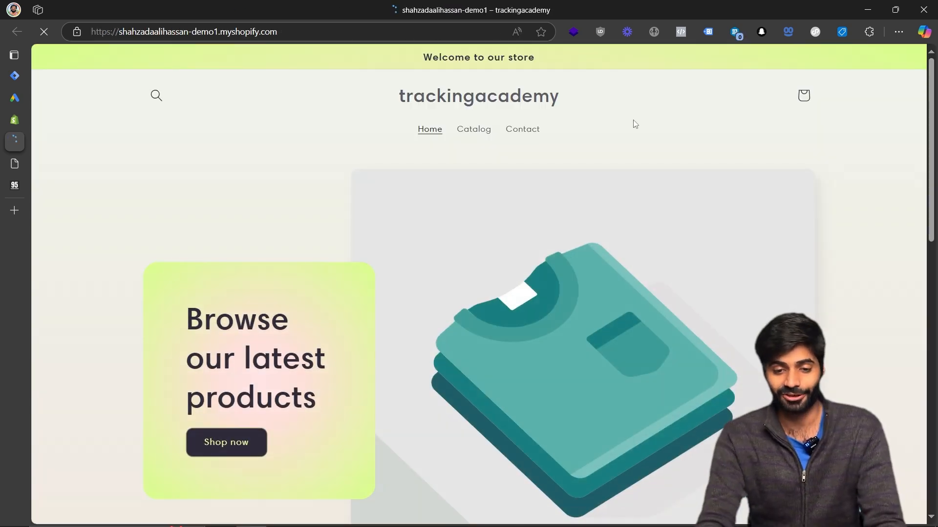
Open developer tools and enable the Adswerve dataLayer Inspector, saving its settings and reloading the page.
key(F12)
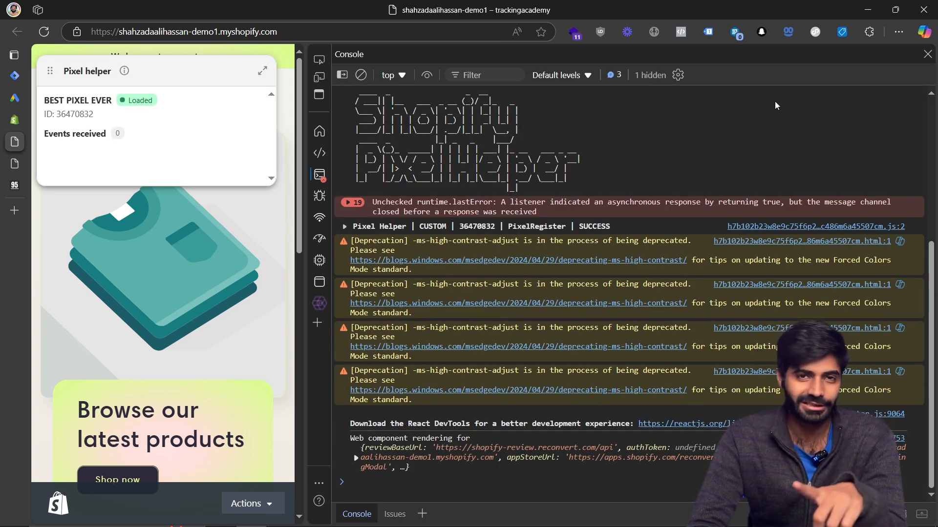
click(867, 32)
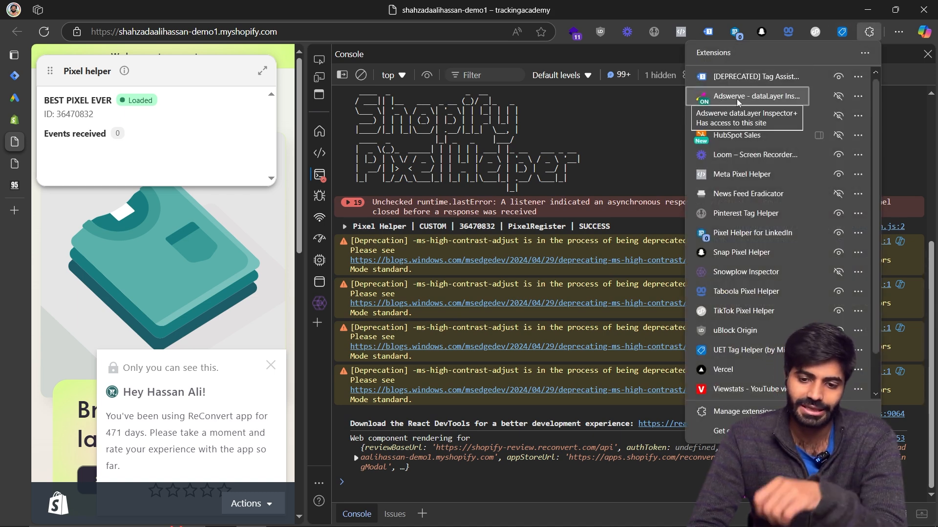
click(736, 99)
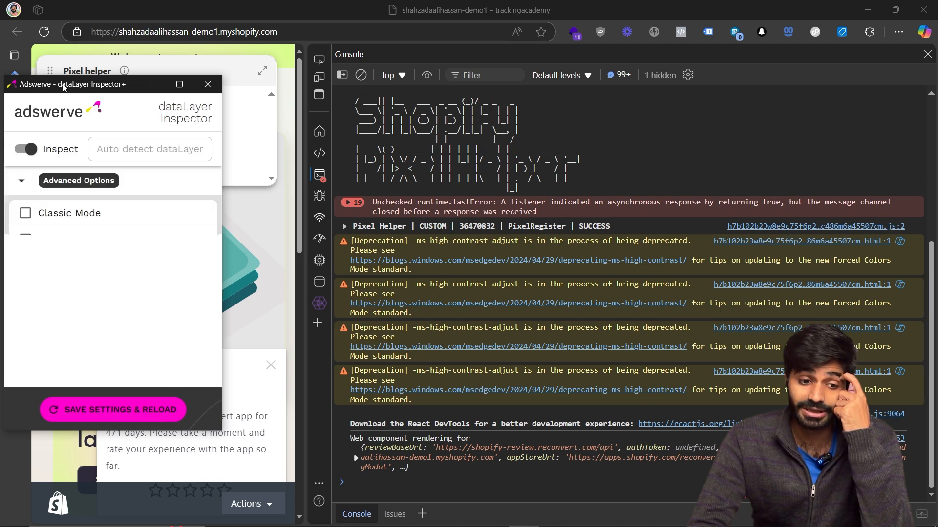
drag(68, 85, 277, 59)
scroll(277, 262, down, 1)
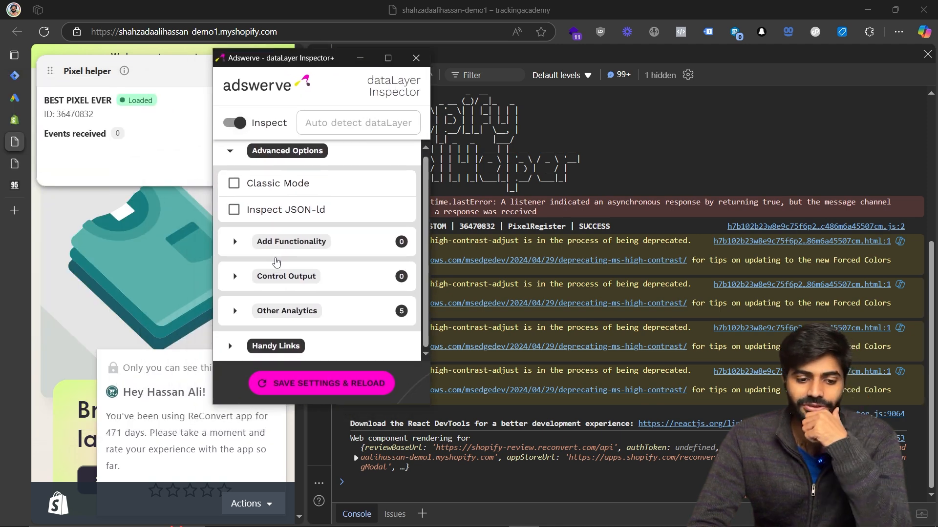
click(265, 312)
scroll(267, 303, down, 4)
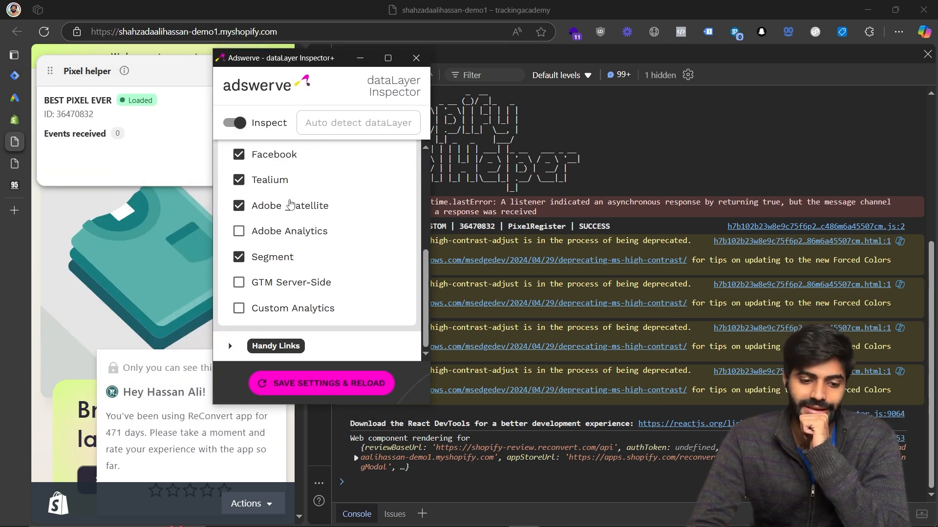
scroll(288, 202, up, 2)
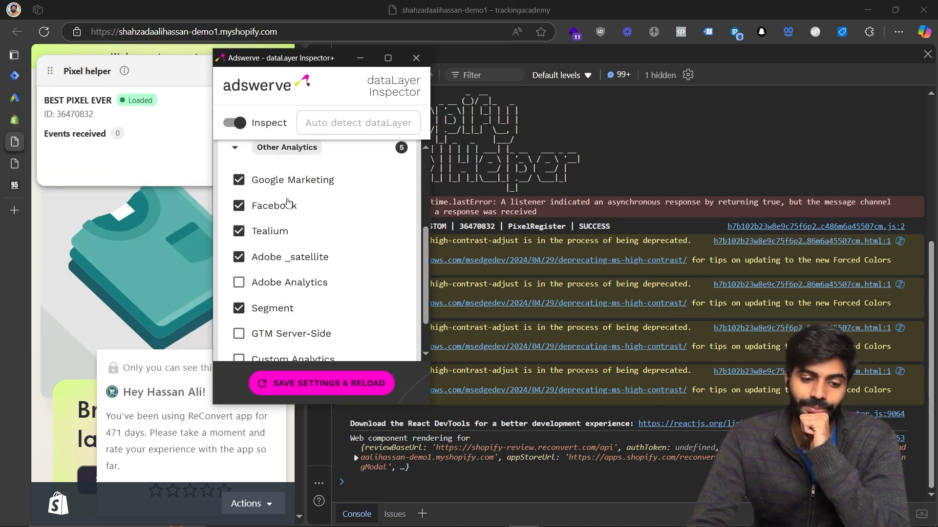
click(318, 382)
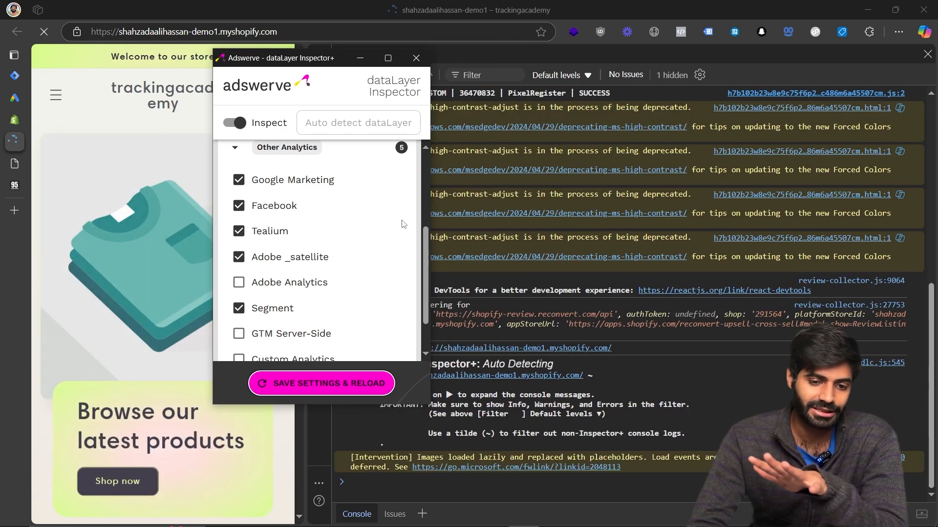
click(417, 58)
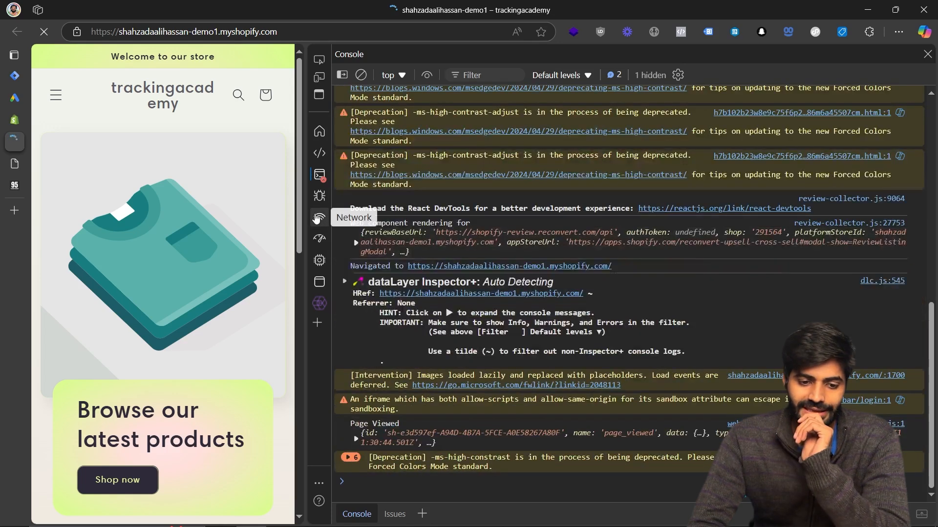
Filter the network requests by google and reload the store on a product page.
click(317, 218)
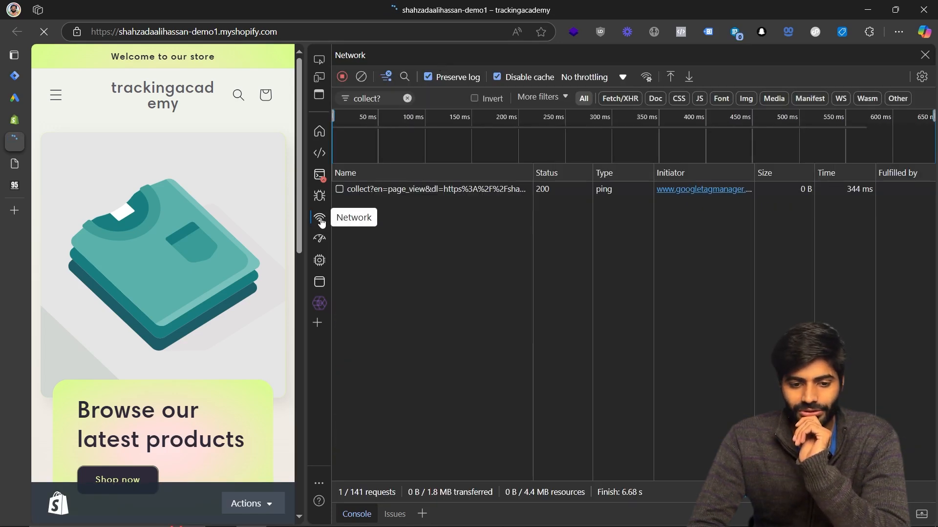
triple_click(396, 96)
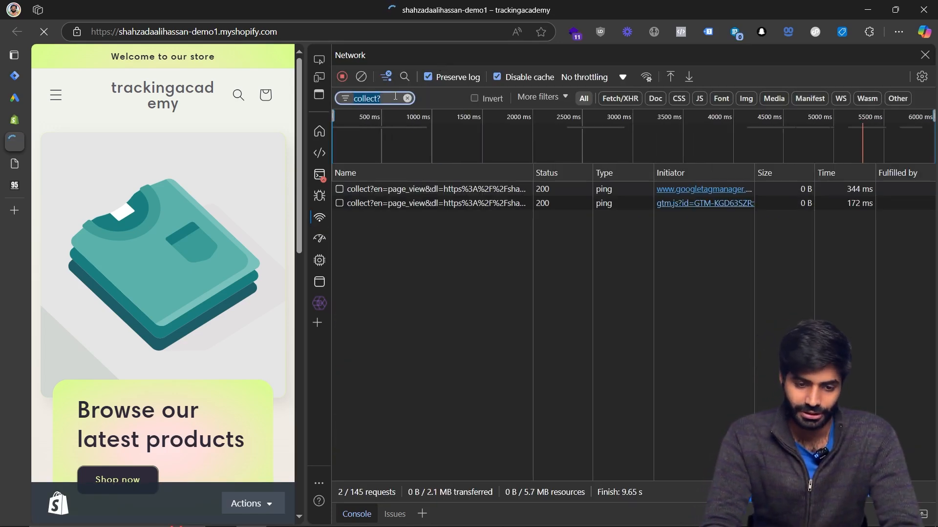
text(google)
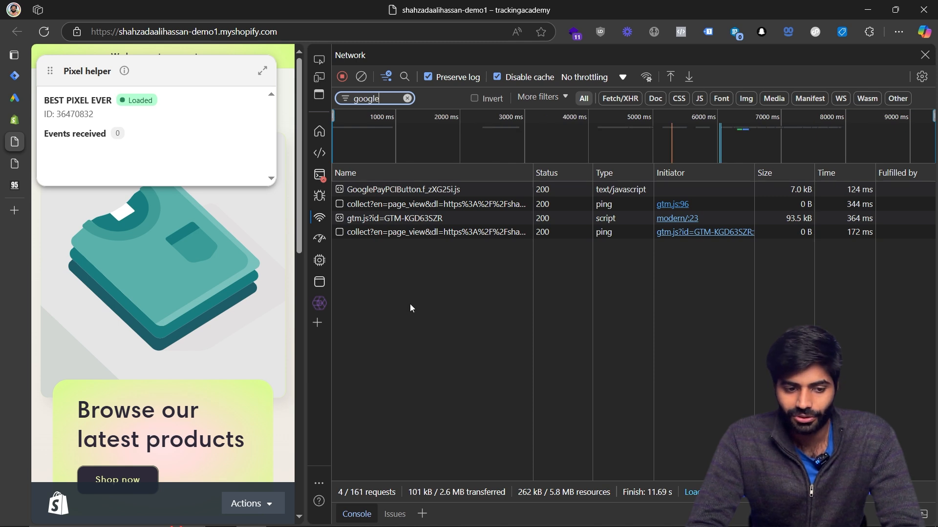
scroll(214, 337, down, 6)
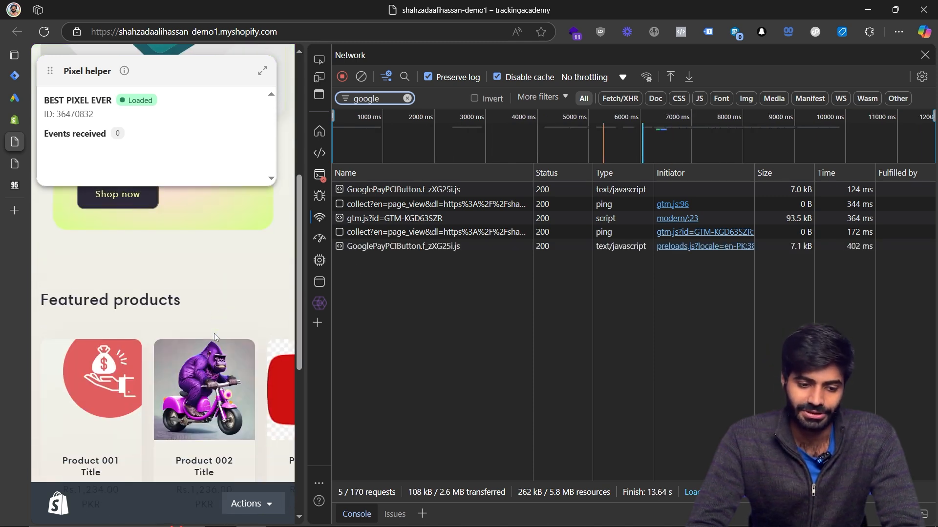
key(F5)
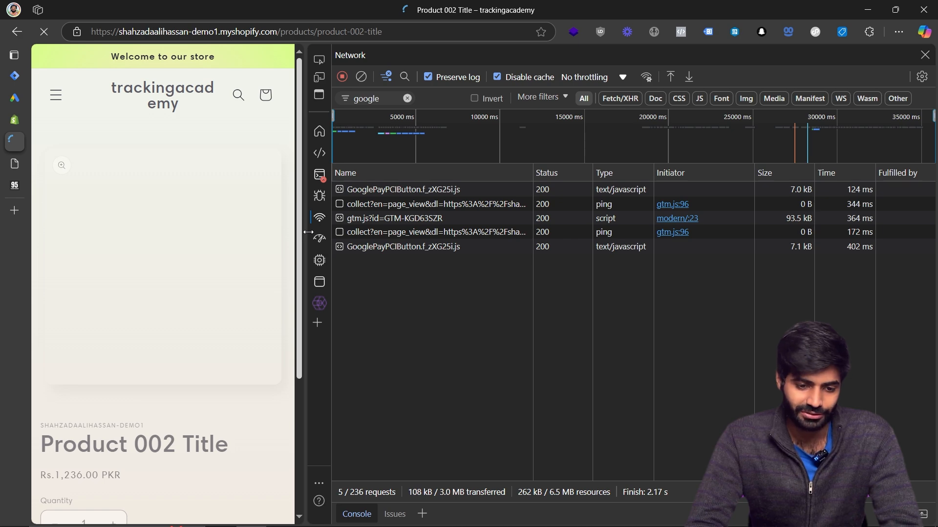
Expand the Google Ads pagead conversion entry in the console and review its data fields.
click(319, 176)
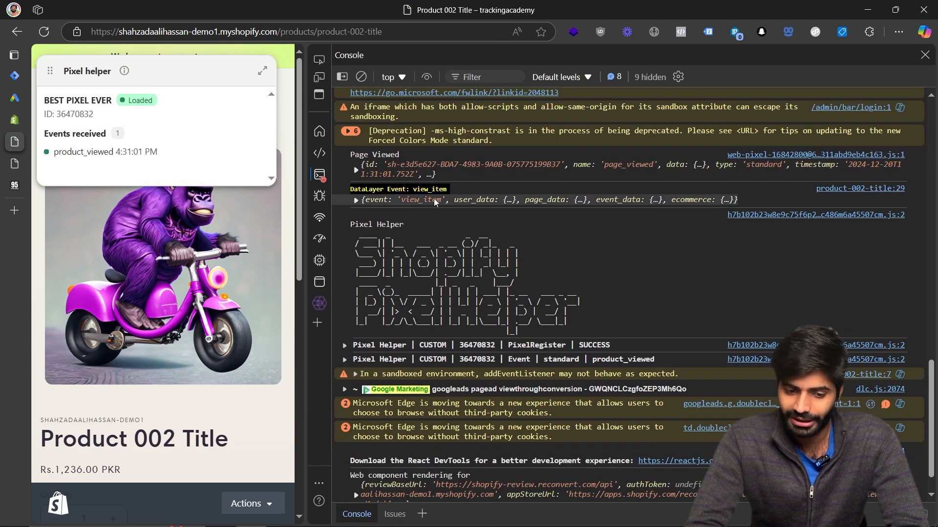
click(442, 389)
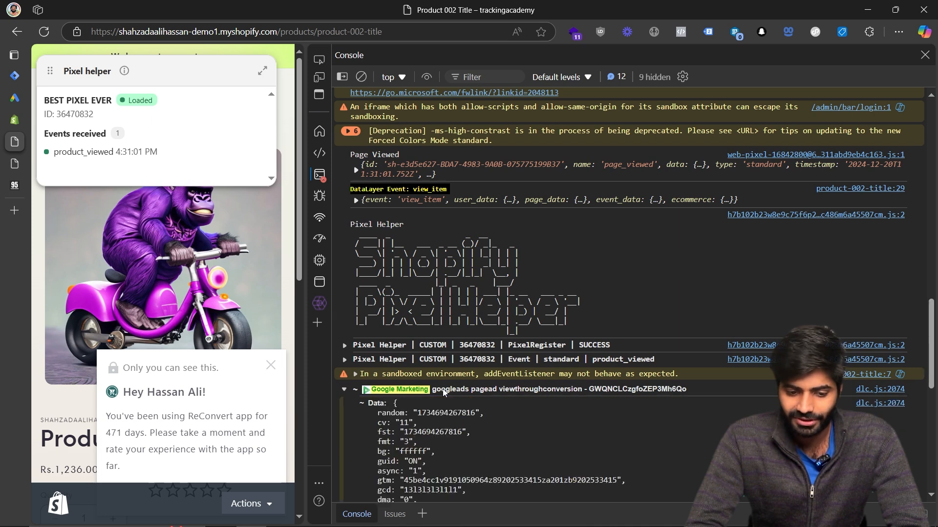
scroll(442, 389, down, 5)
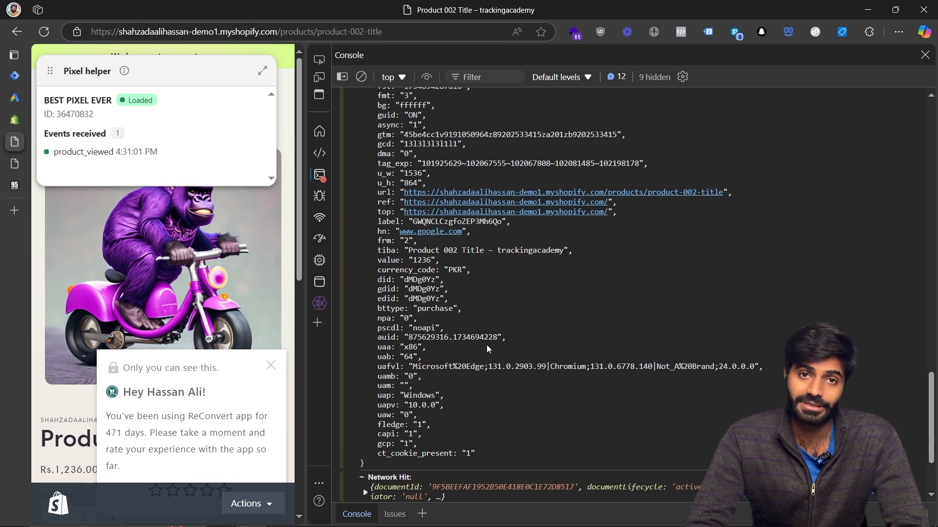
Filter network requests by the pasted conversion label and inspect the redirected conversion request's payload.
click(320, 219)
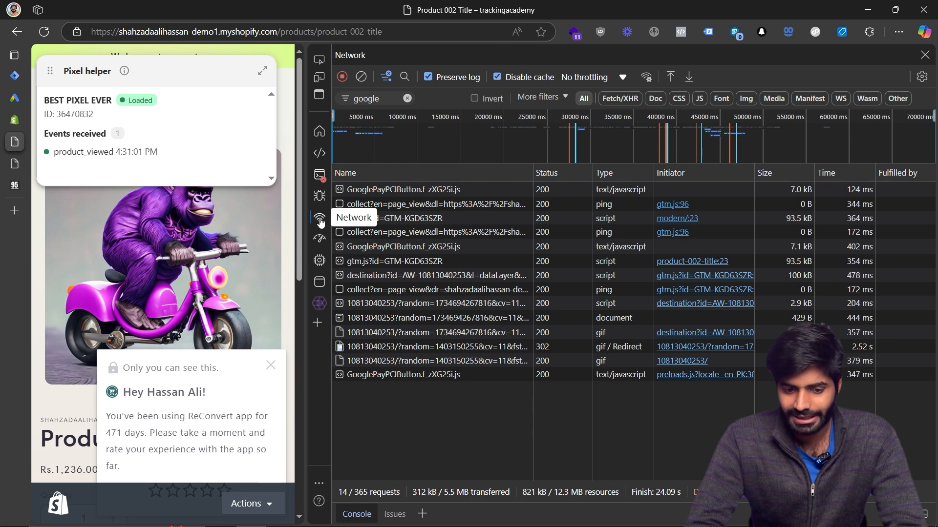
double_click(362, 101)
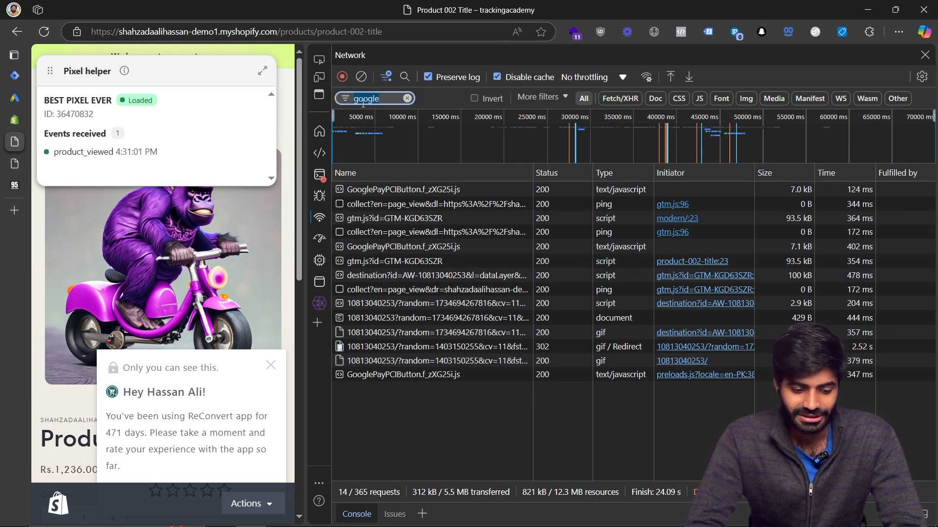
key(super+v)
click(431, 248)
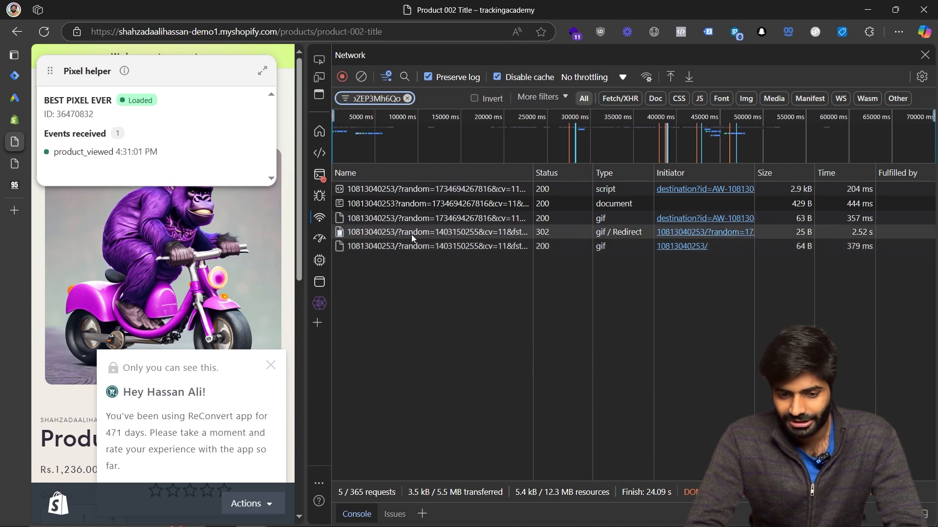
click(411, 235)
scroll(559, 353, down, 8)
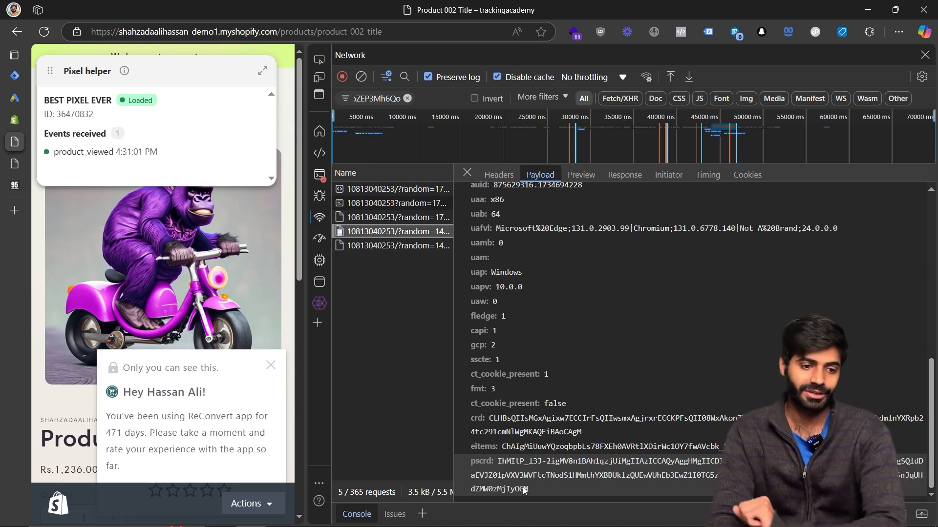
Switch to Google Ads and check the ViewItem Conversion status in the conversions summary.
click(14, 100)
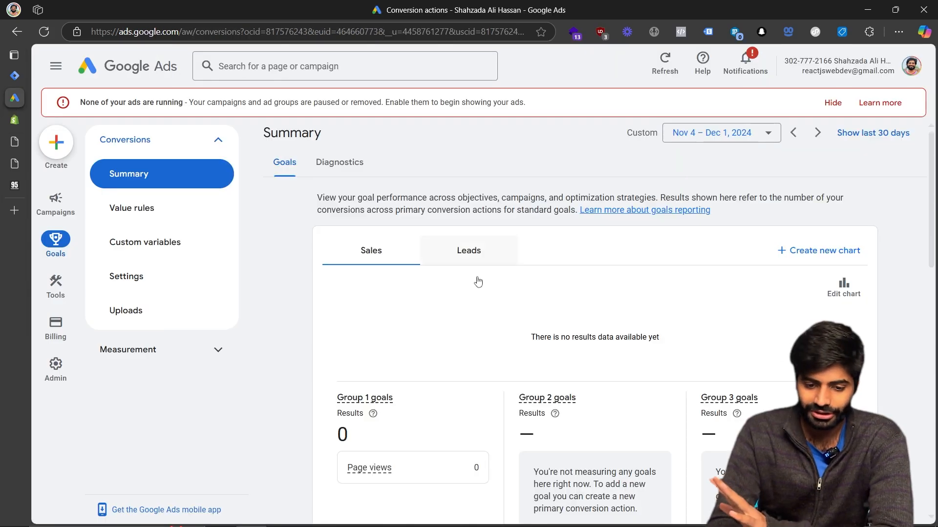
scroll(478, 283, down, 10)
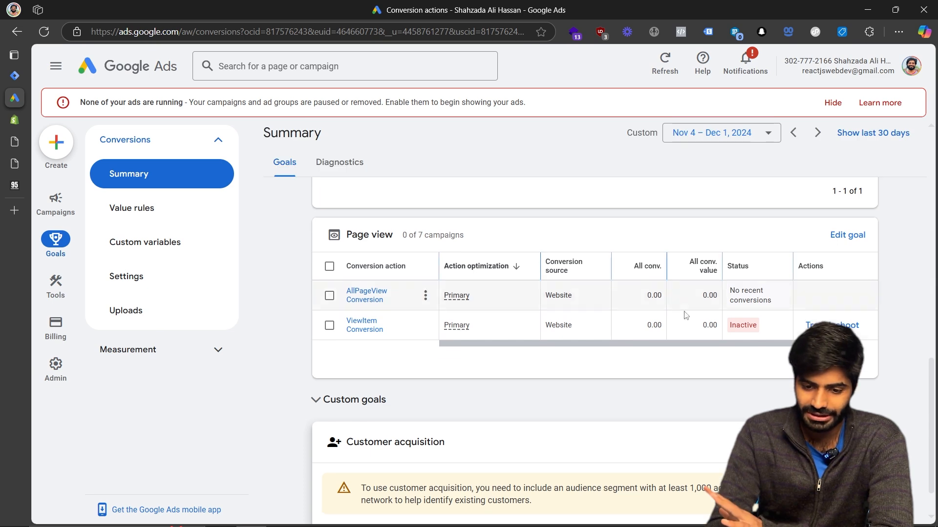
mouse_move(739, 331)
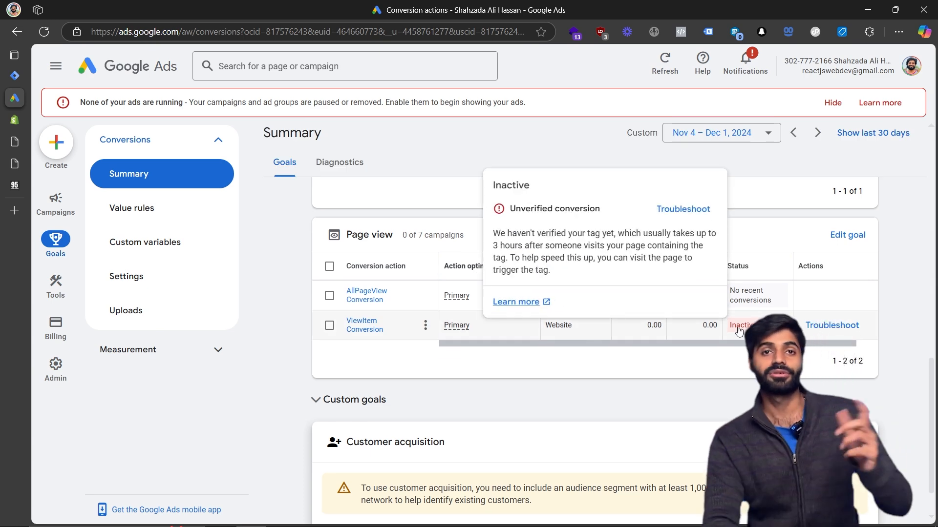